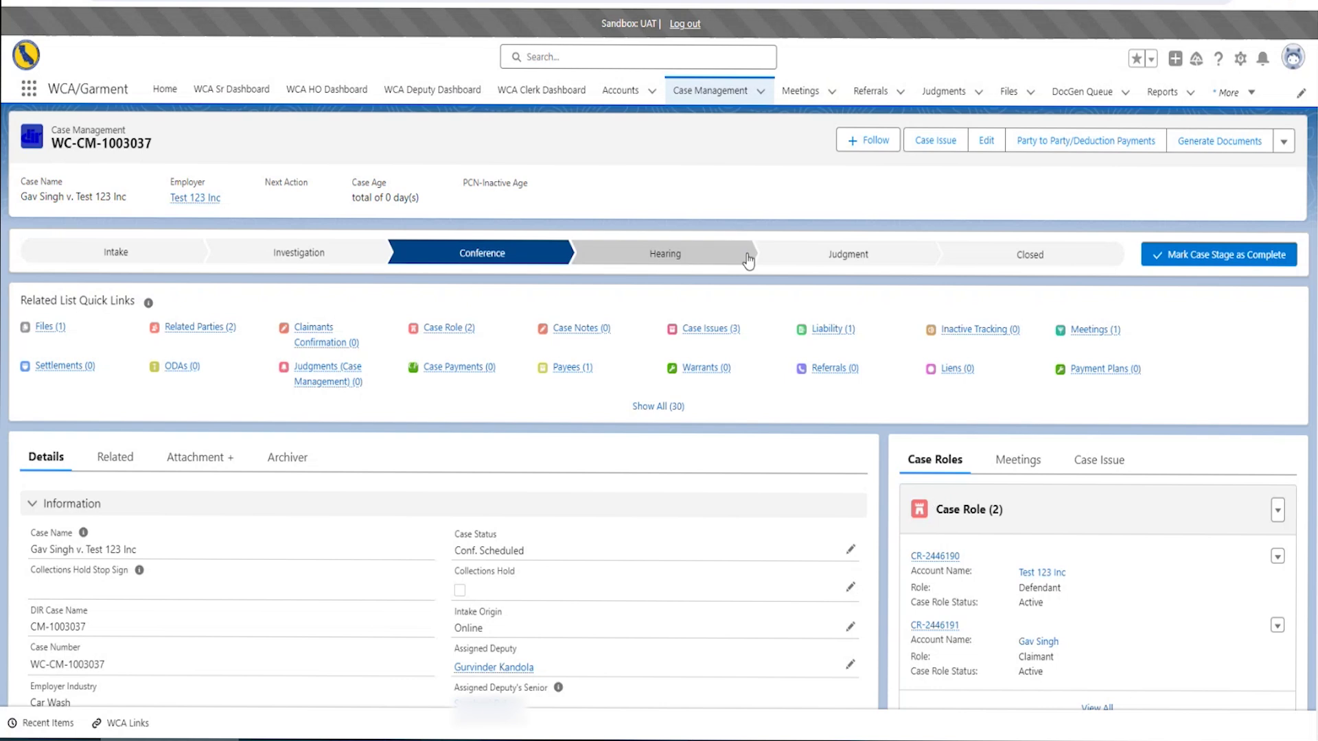
Open the party-to-party payment form for the case.
{"action": "scroll", "coordinate": [889, 454], "scroll_direction": "down", "scroll_amount": 1}
{"action": "scroll", "coordinate": [889, 454], "scroll_direction": "down", "scroll_amount": 2}
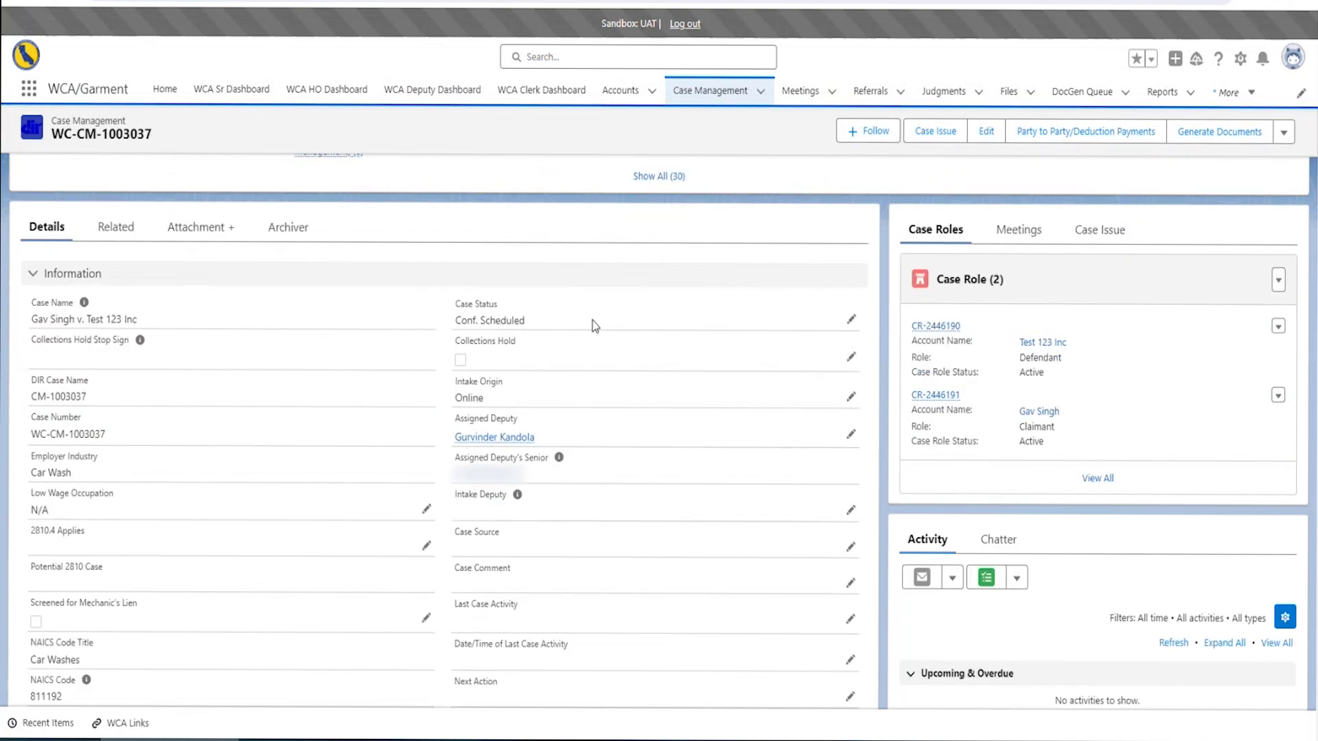
{"action": "scroll", "coordinate": [567, 556], "scroll_direction": "down", "scroll_amount": 3}
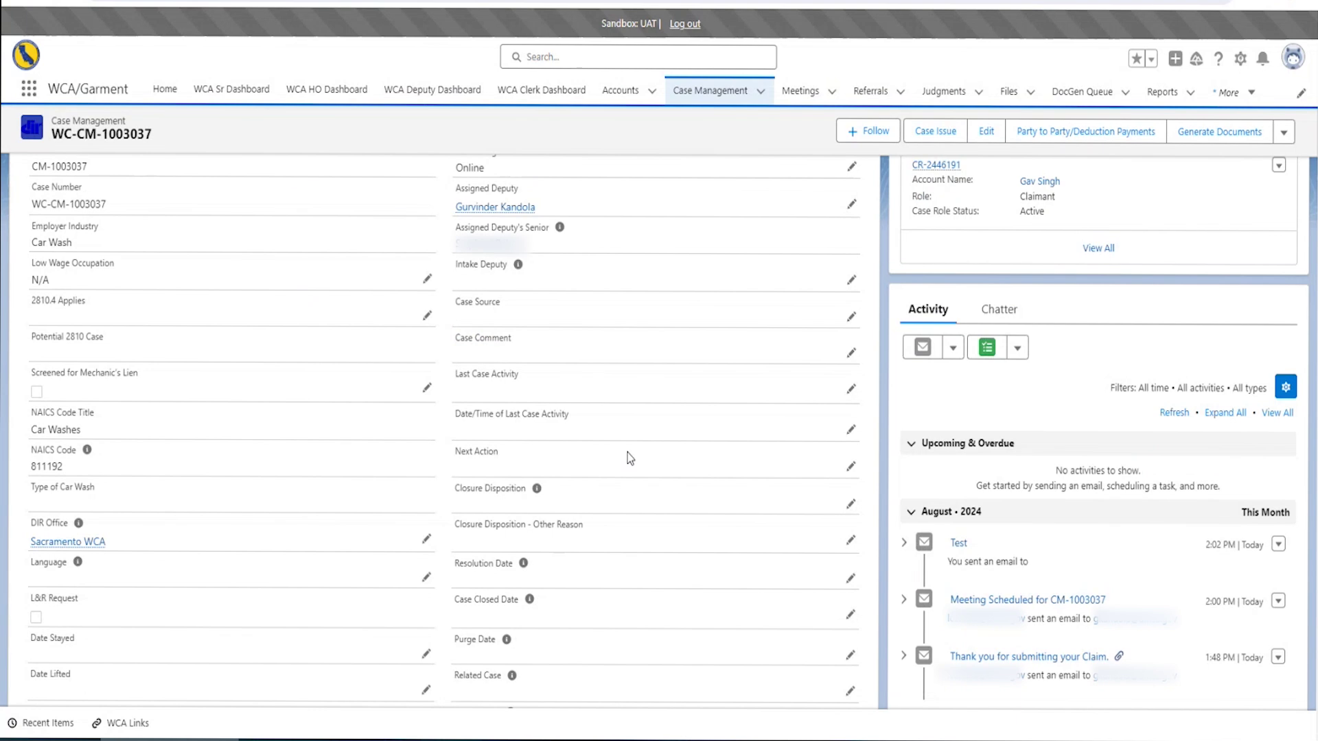
{"action": "scroll", "coordinate": [630, 454], "scroll_direction": "up", "scroll_amount": 6}
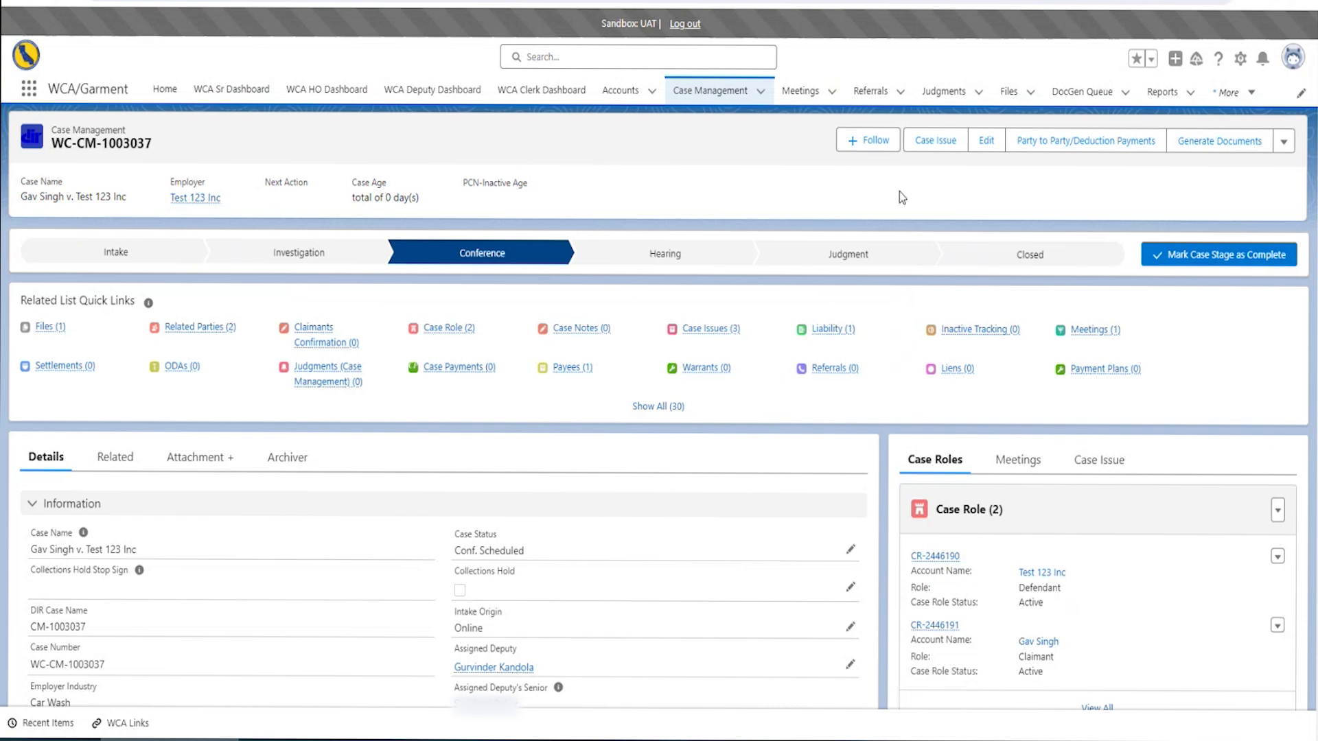
{"action": "left_click", "coordinate": [1120, 141]}
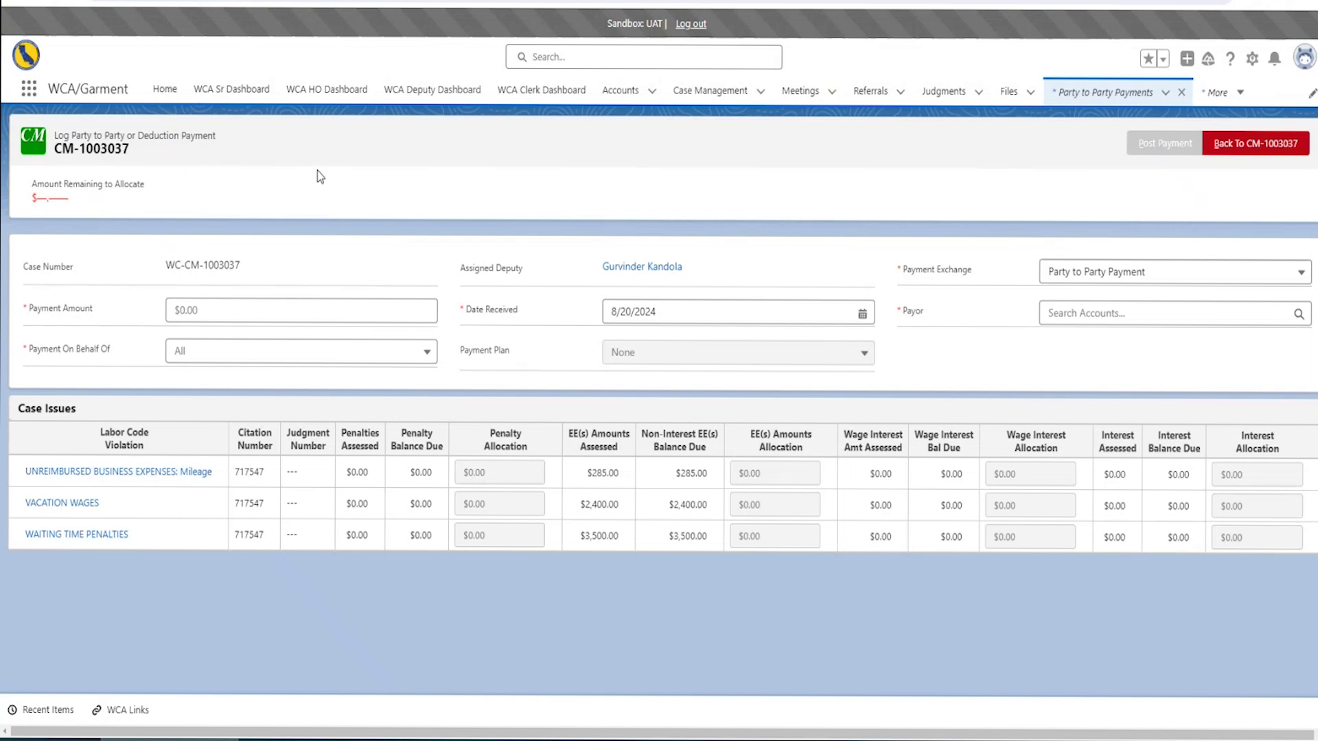
Fill in a $2,000.00 payment on behalf of Test 123 Inc, with payment plan None and Test 123 Inc as payor.
{"action": "left_click", "coordinate": [249, 310]}
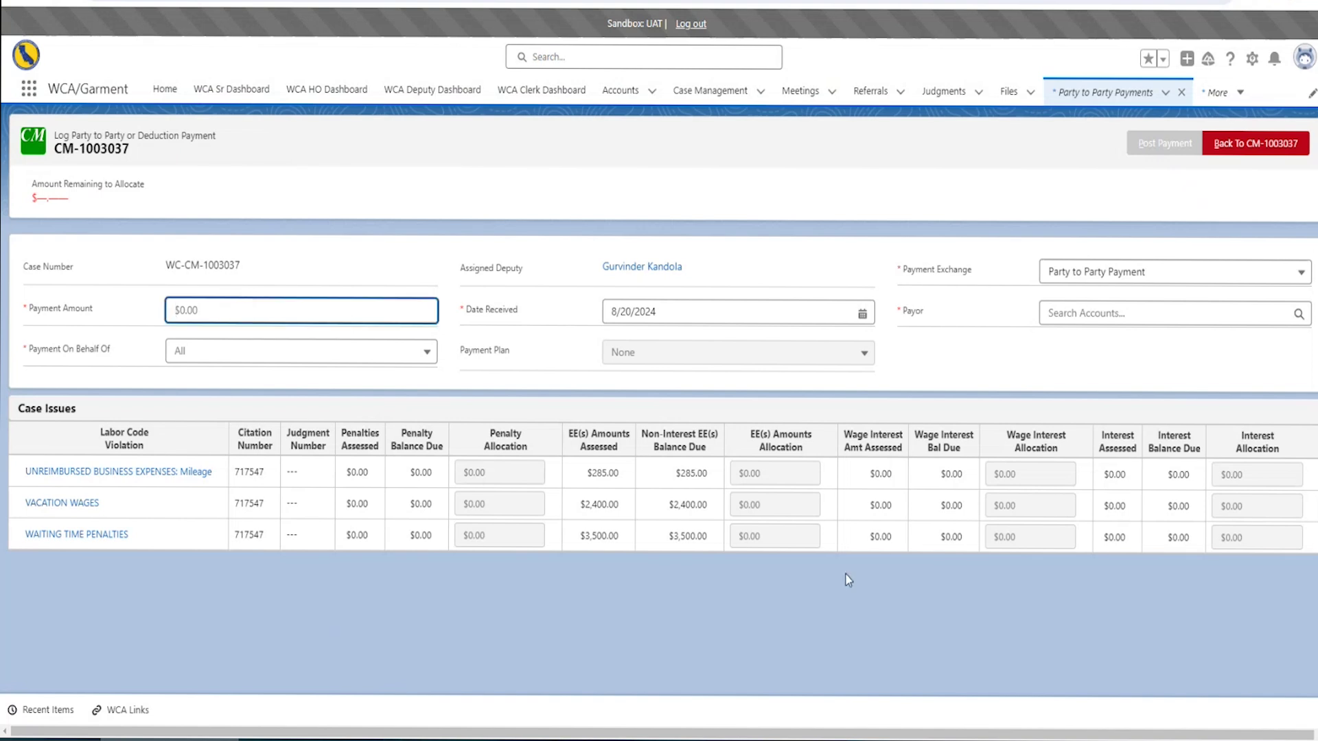
{"action": "type", "text": "2,00"}
{"action": "type", "text": "000"}
{"action": "left_click", "coordinate": [245, 351]}
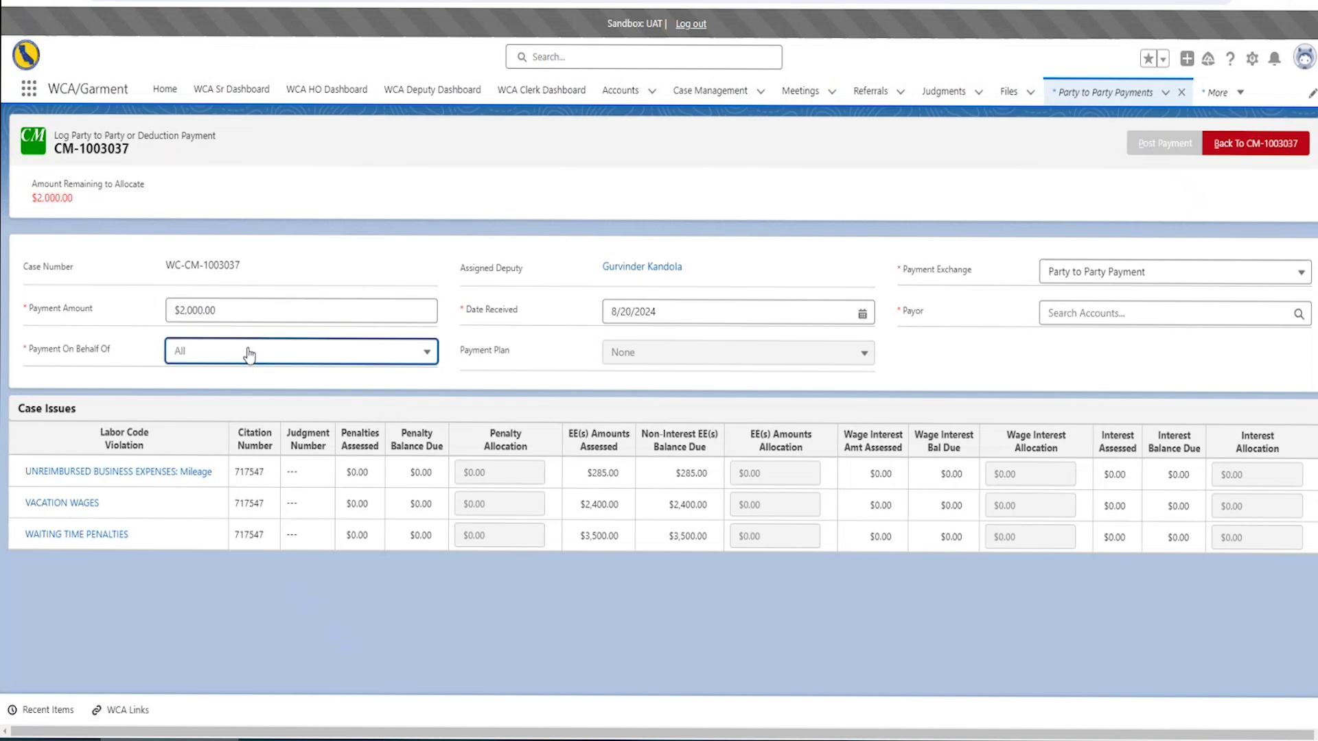
{"action": "left_click", "coordinate": [277, 386]}
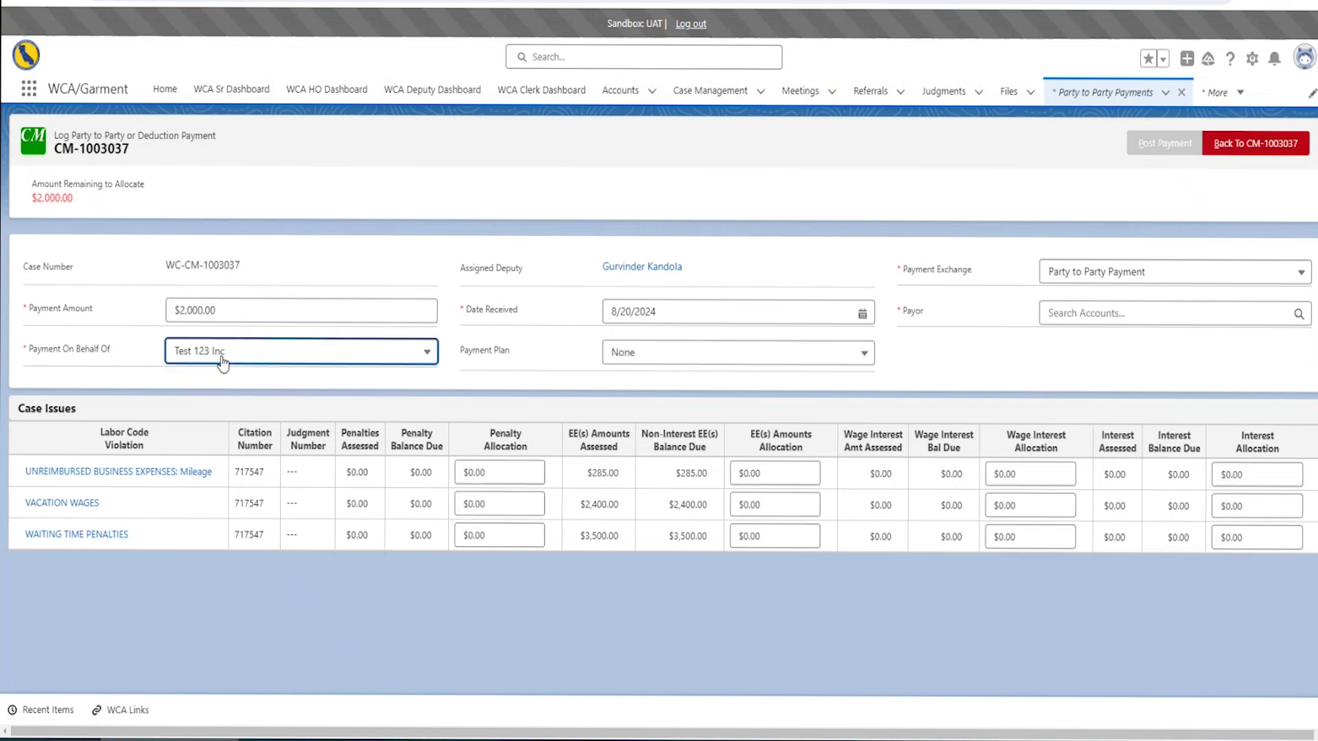
{"action": "left_click", "coordinate": [641, 354]}
{"action": "left_click", "coordinate": [621, 376]}
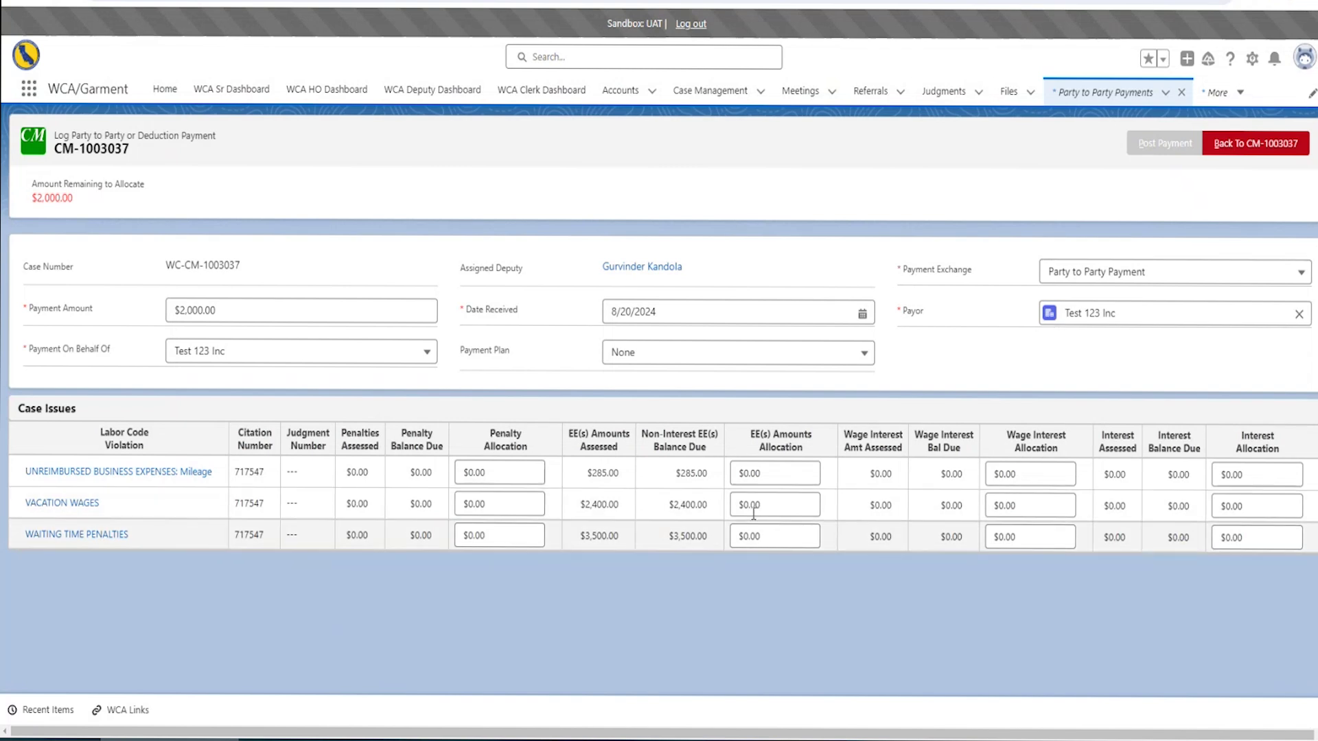
Allocate $200.00 to mileage, $1,000.00 to vacation wages and $800.00 to waiting time penalties under EE(s) Amounts, and post the payment.
{"action": "left_click", "coordinate": [774, 472]}
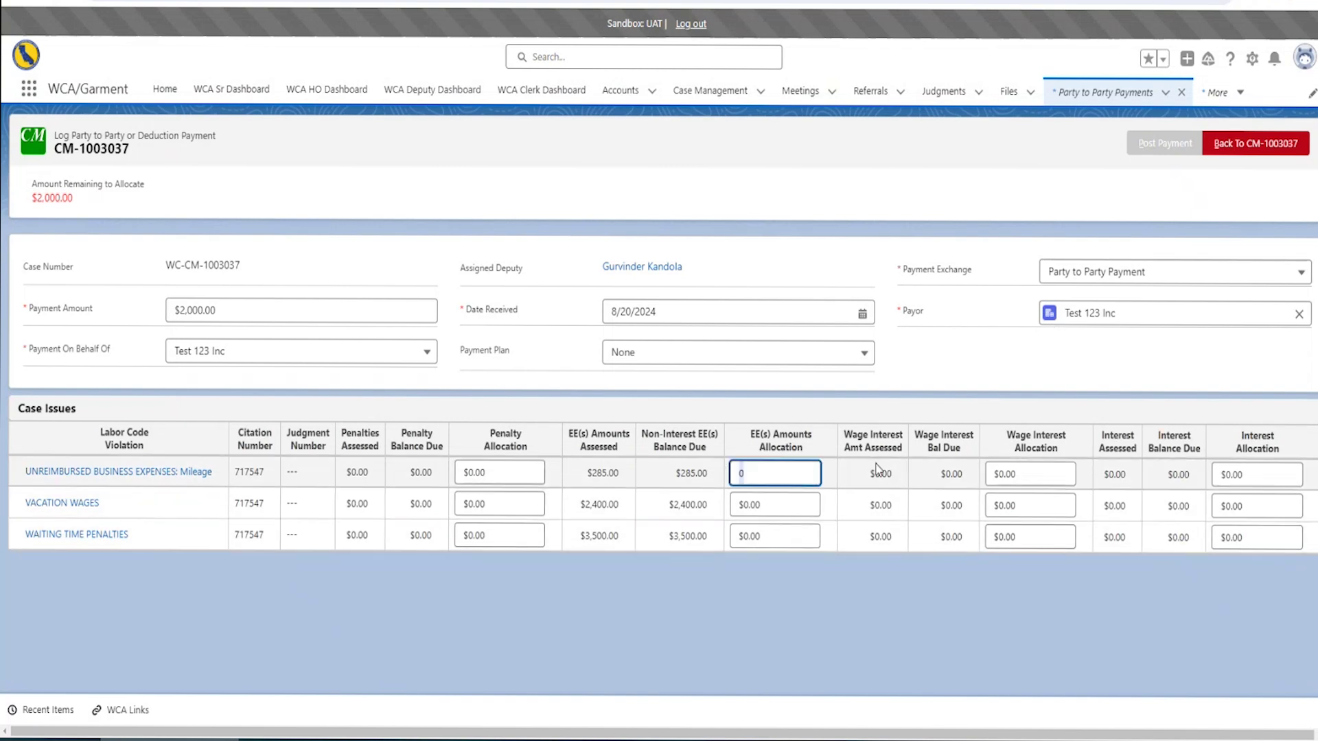
{"action": "type", "text": "200"}
{"action": "left_click", "coordinate": [807, 506]}
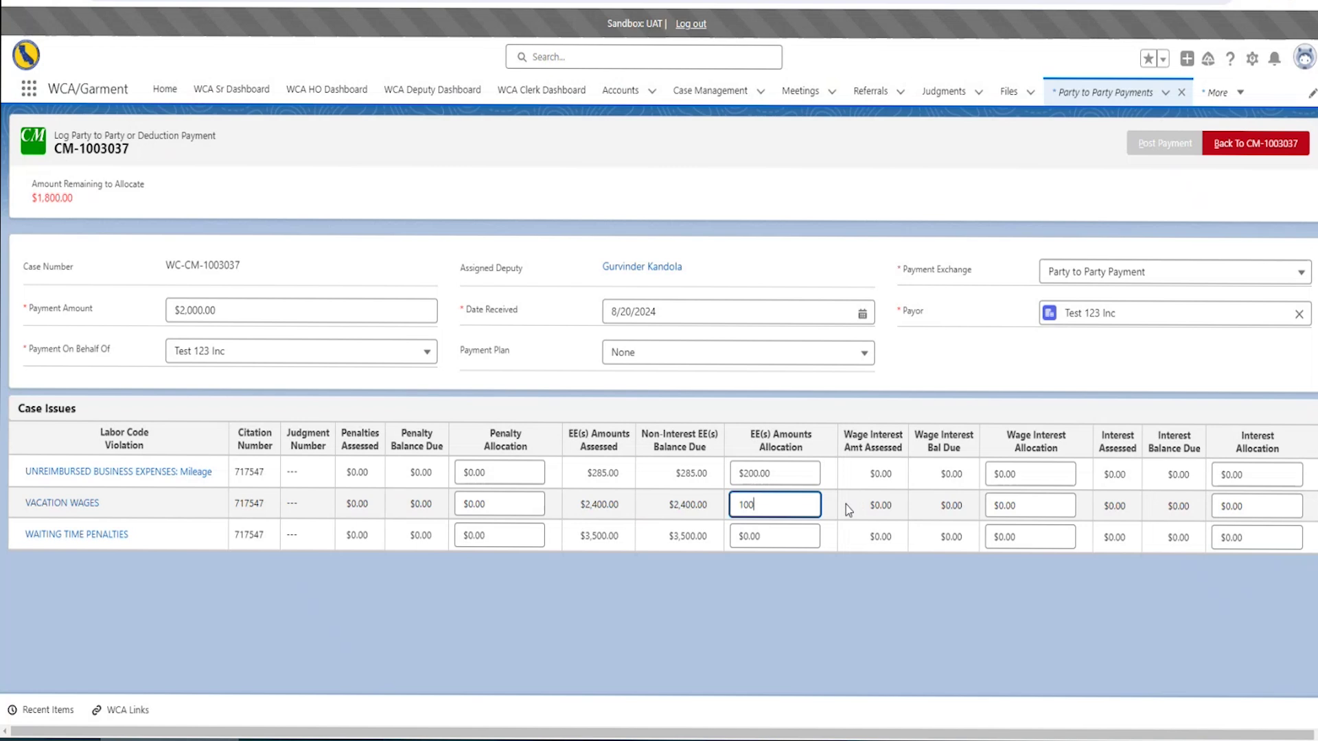
{"action": "left_click", "coordinate": [790, 538]}
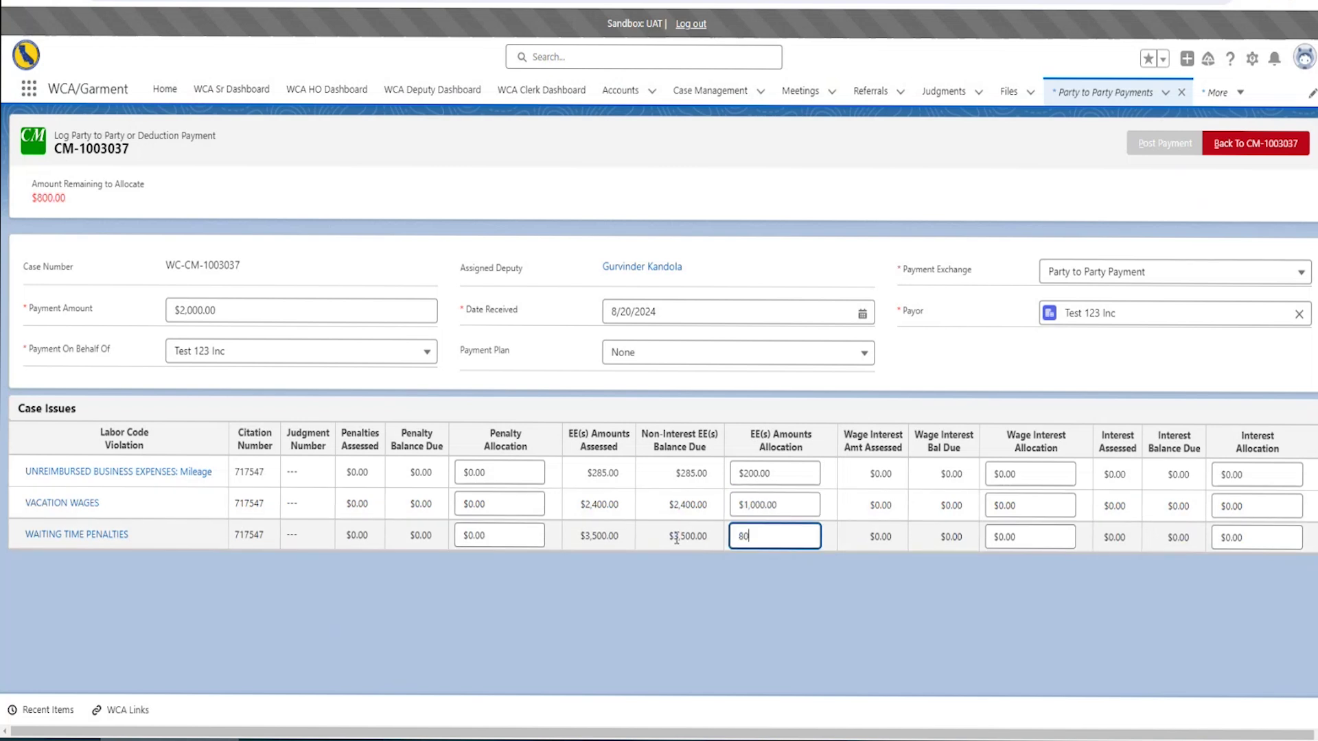
{"action": "type", "text": "80"}
{"action": "left_click", "coordinate": [1076, 207]}
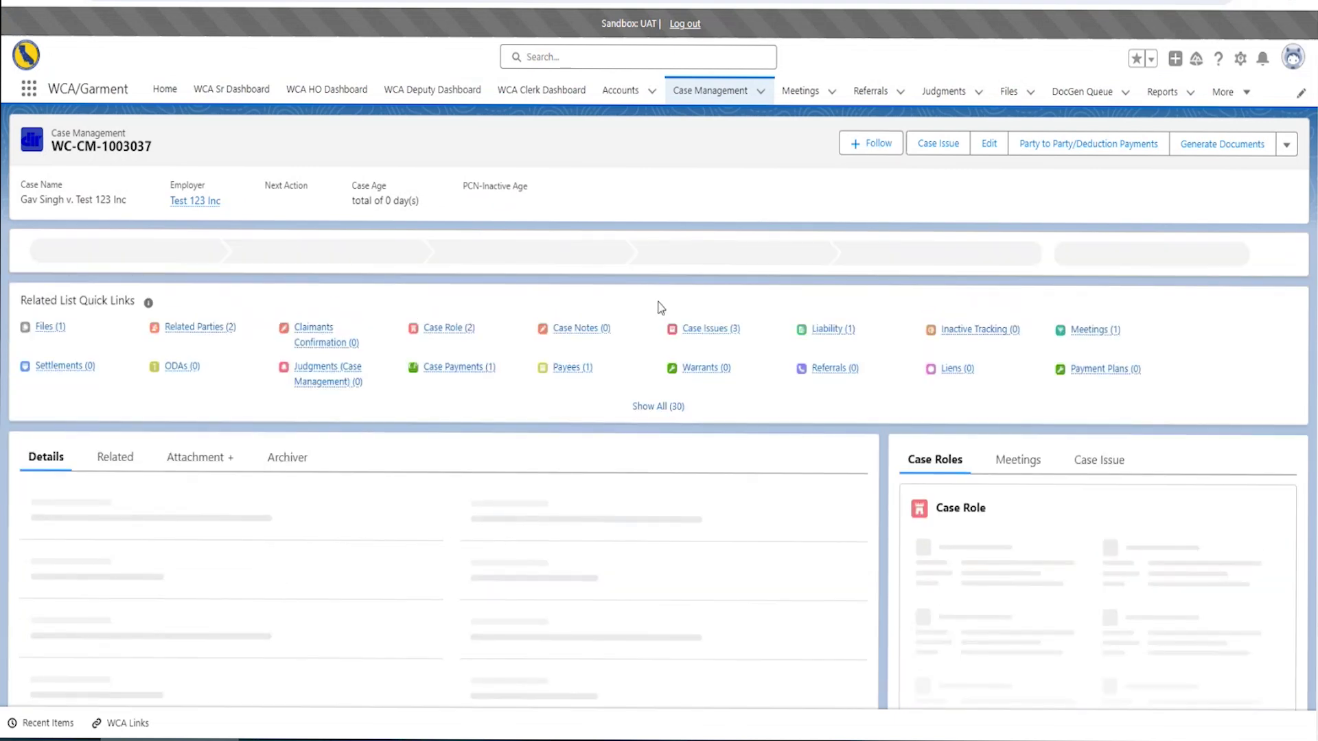
Examine the mileage case issue's modifications list and its case issue summary amounts.
{"action": "mouse_move", "coordinate": [736, 334]}
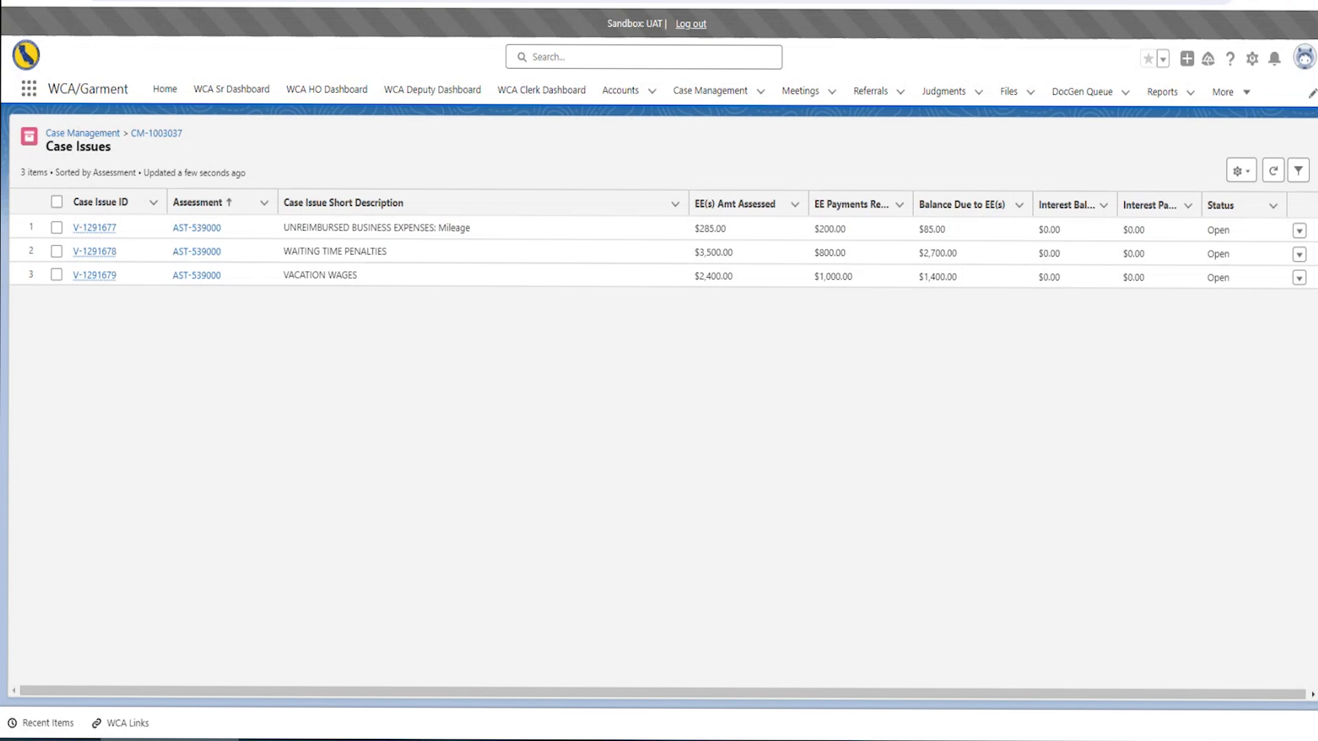
{"action": "left_click", "coordinate": [549, 1]}
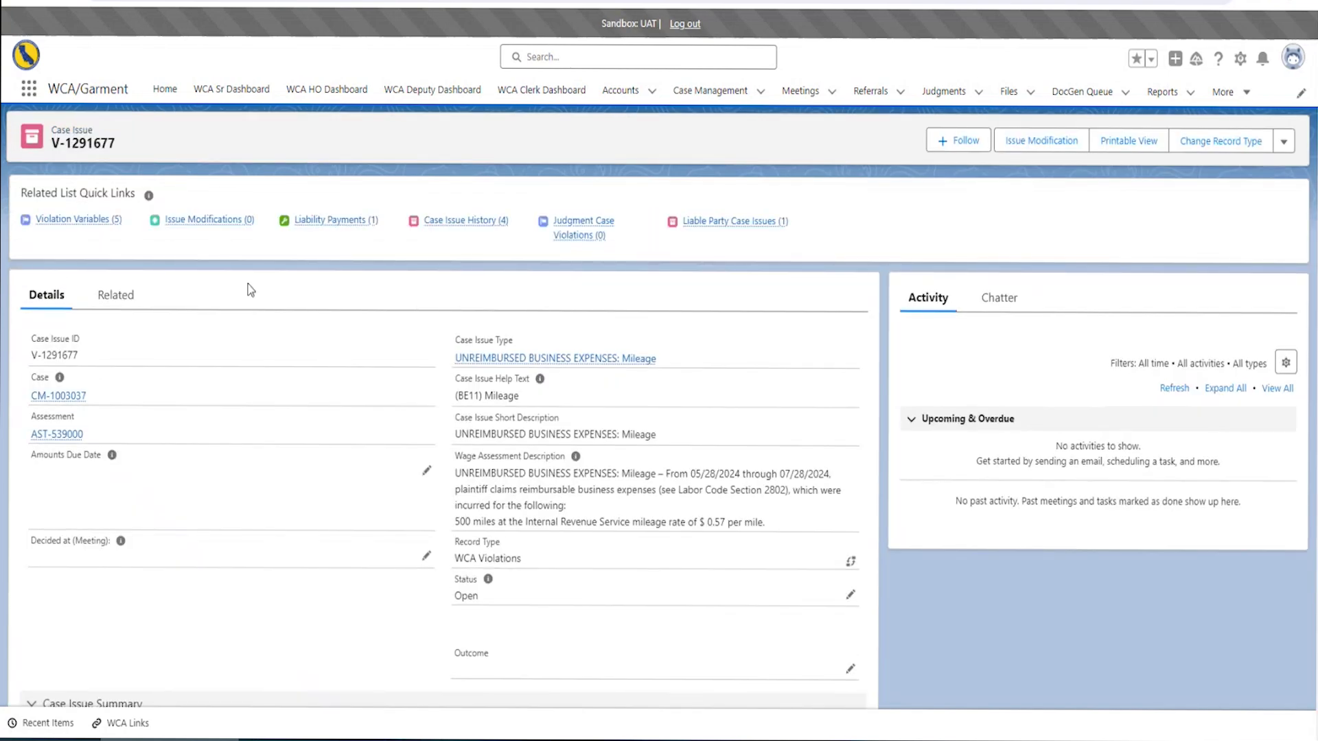
{"action": "left_click", "coordinate": [216, 225]}
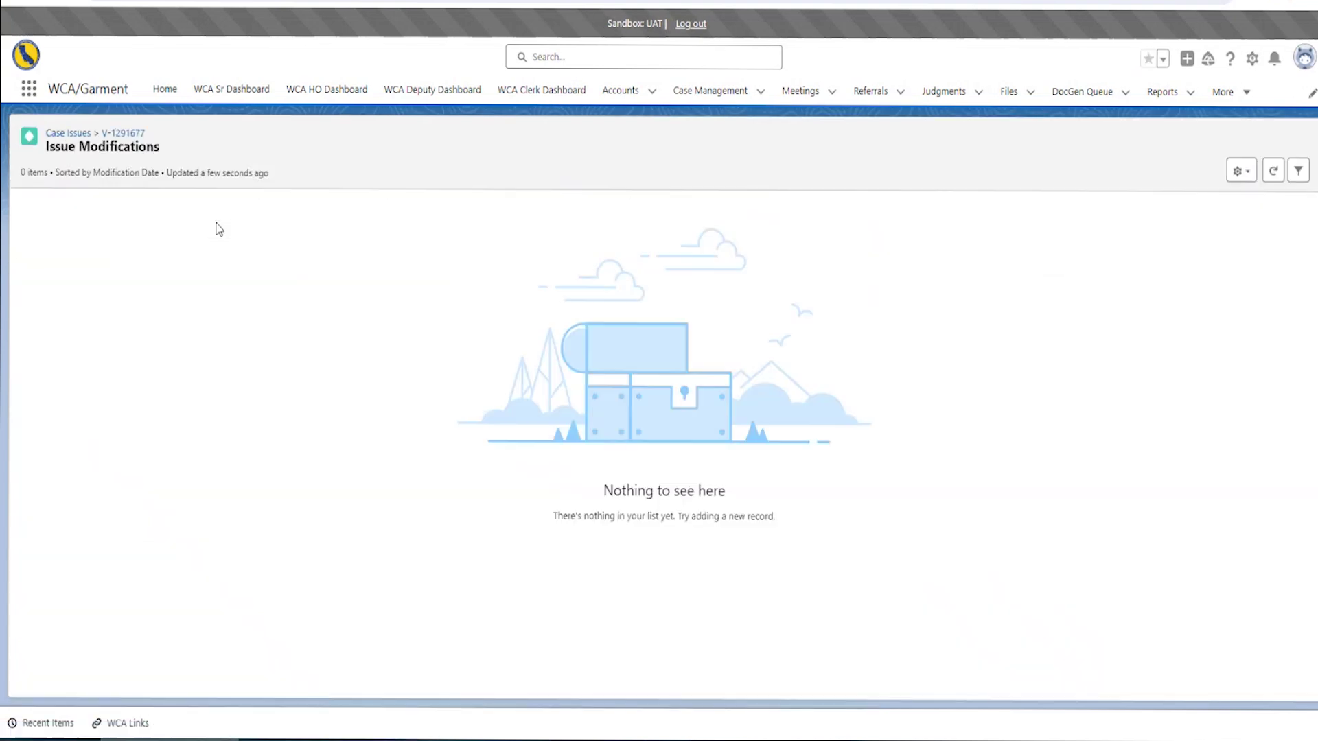
{"action": "left_click", "coordinate": [23, 2]}
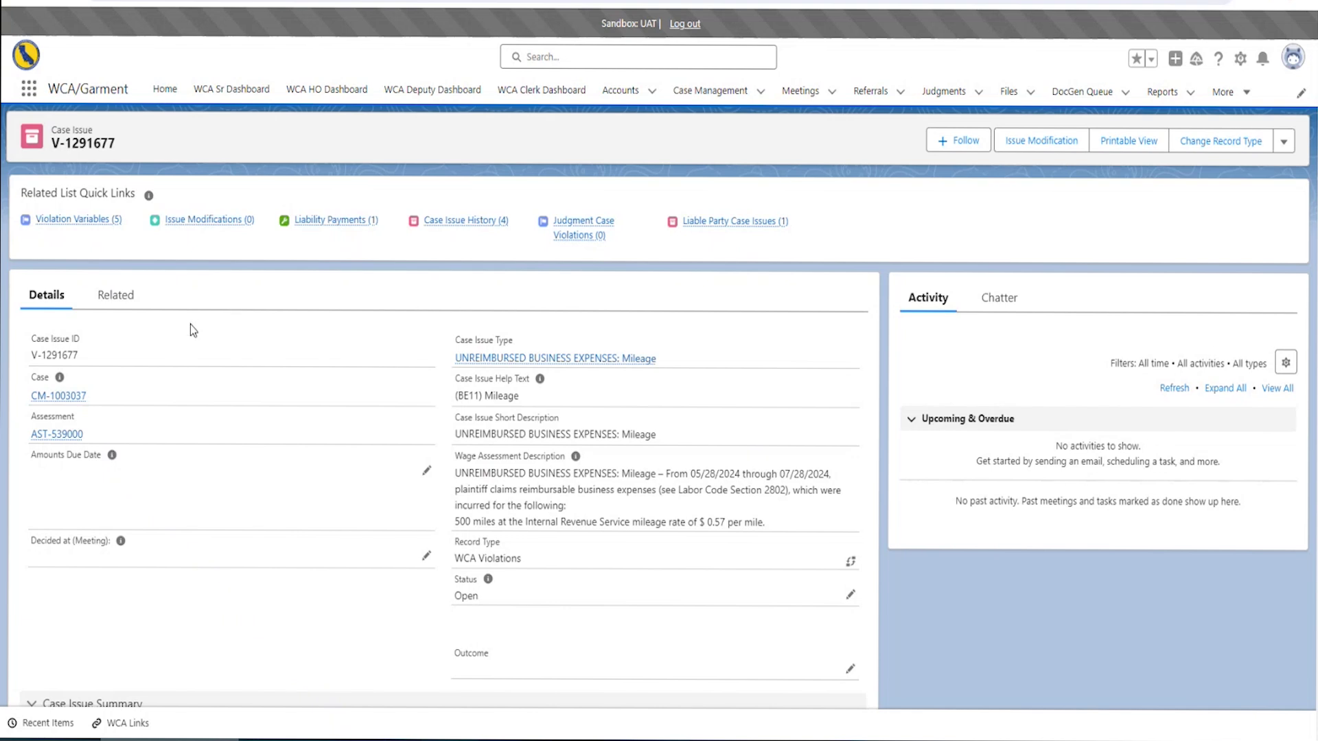
{"action": "mouse_move", "coordinate": [204, 228]}
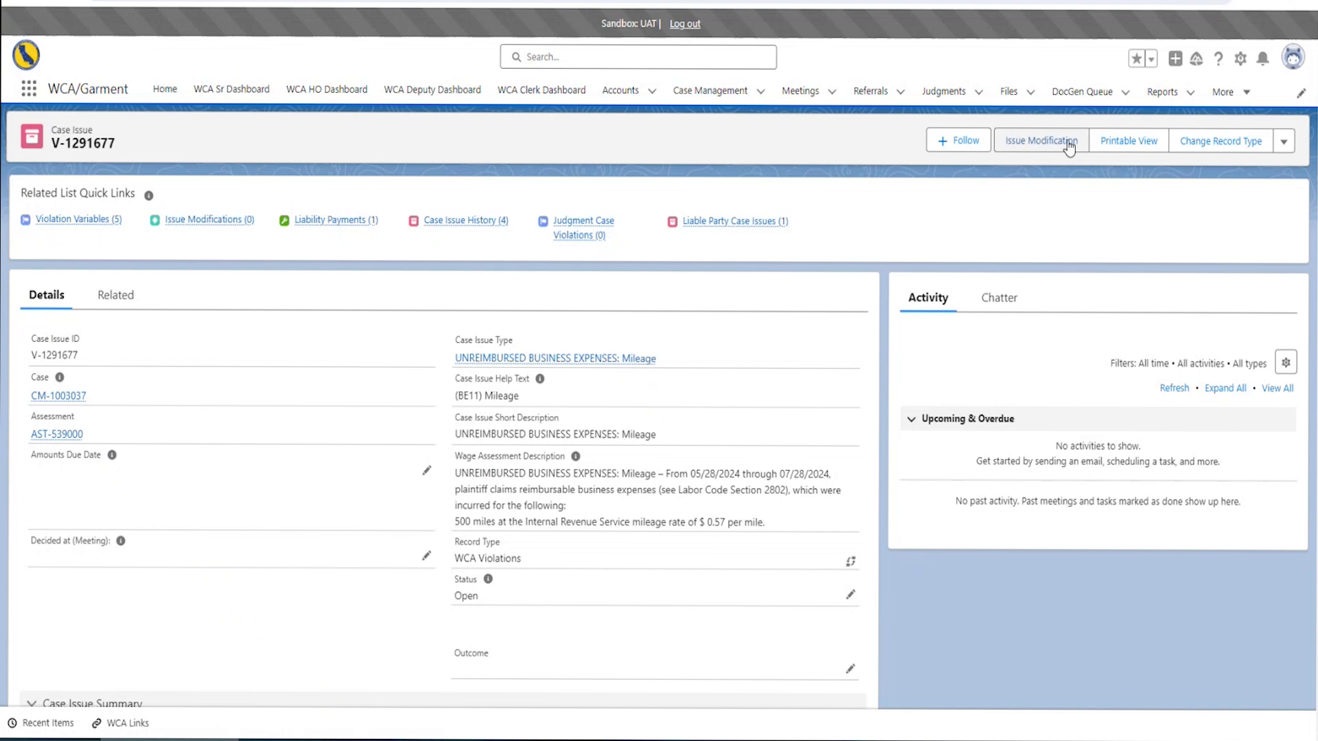
{"action": "scroll", "coordinate": [722, 519], "scroll_direction": "down", "scroll_amount": 4}
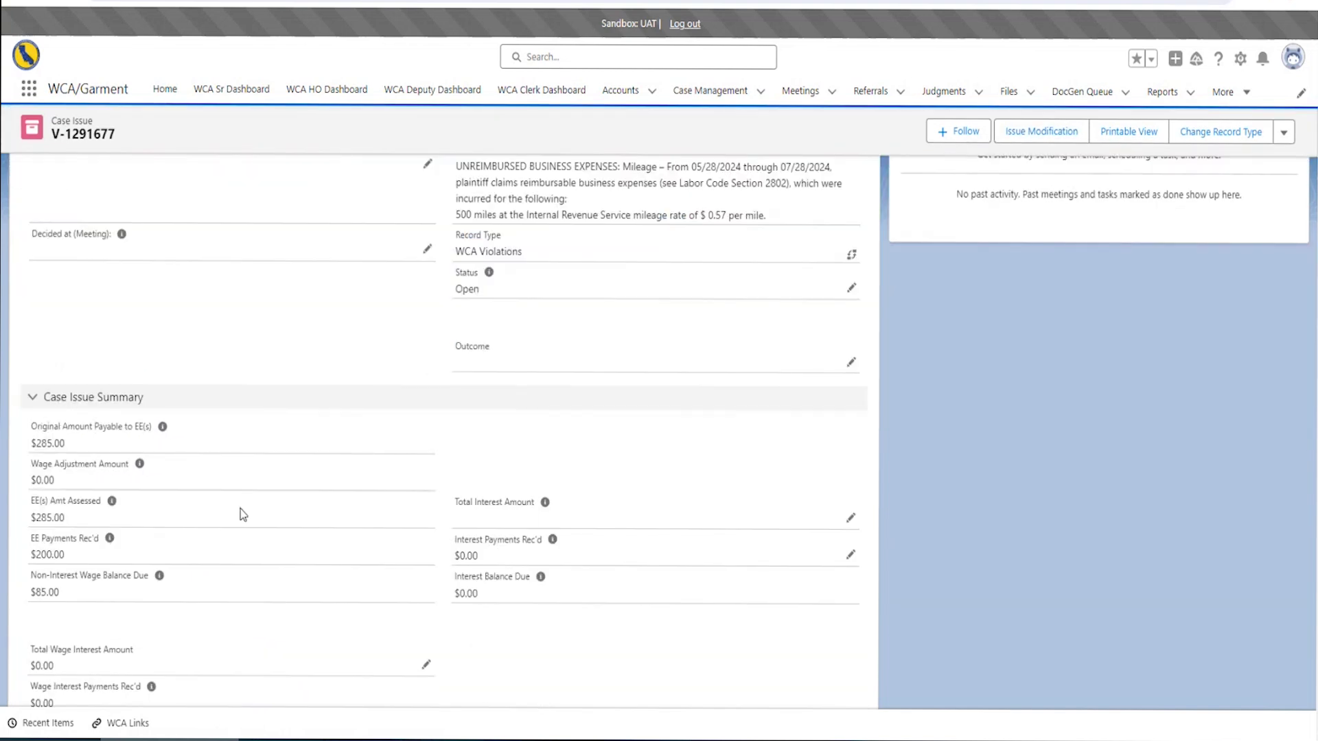
{"action": "scroll", "coordinate": [400, 553], "scroll_direction": "up", "scroll_amount": 4}
Create a Settlement Mod-Pre-Hearing modification for the mileage issue, category Wage Modification, with a modified assessed amount of $200.00.
{"action": "left_click", "coordinate": [1047, 142]}
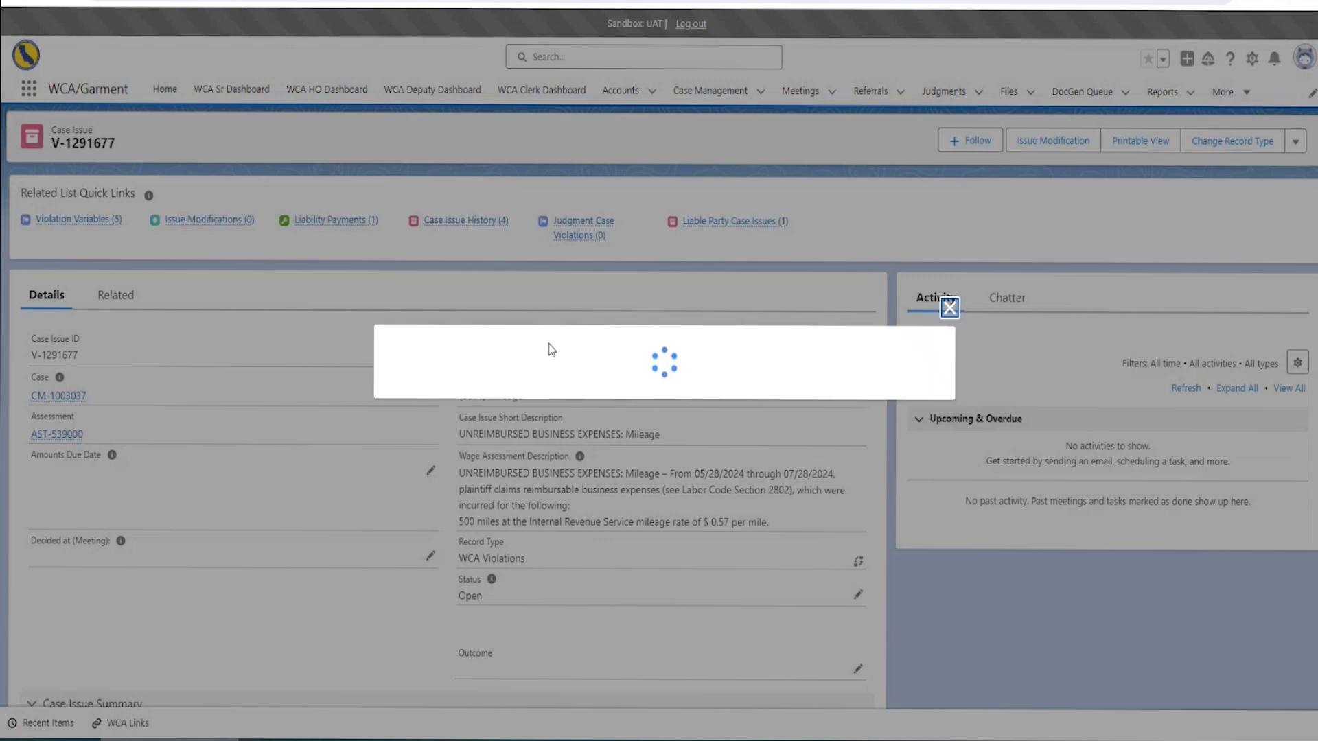
{"action": "left_click", "coordinate": [509, 367]}
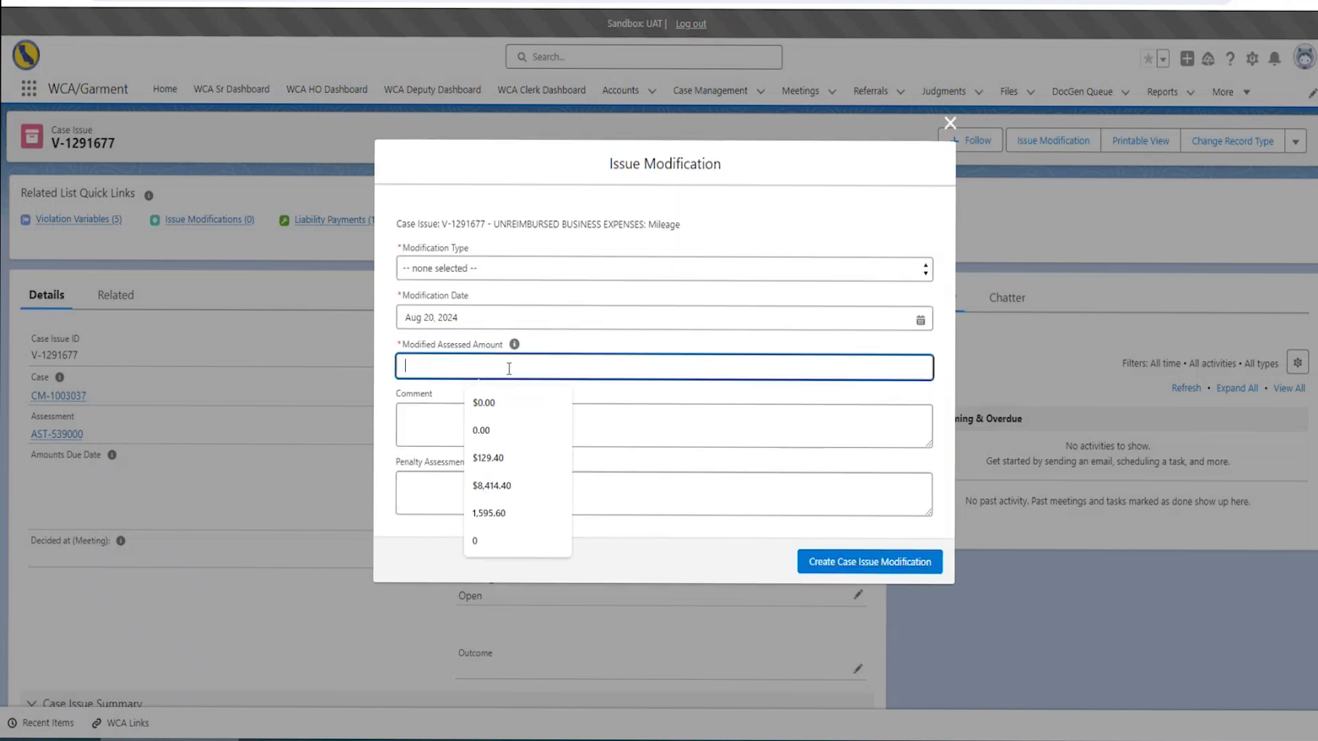
{"action": "type", "text": "200"}
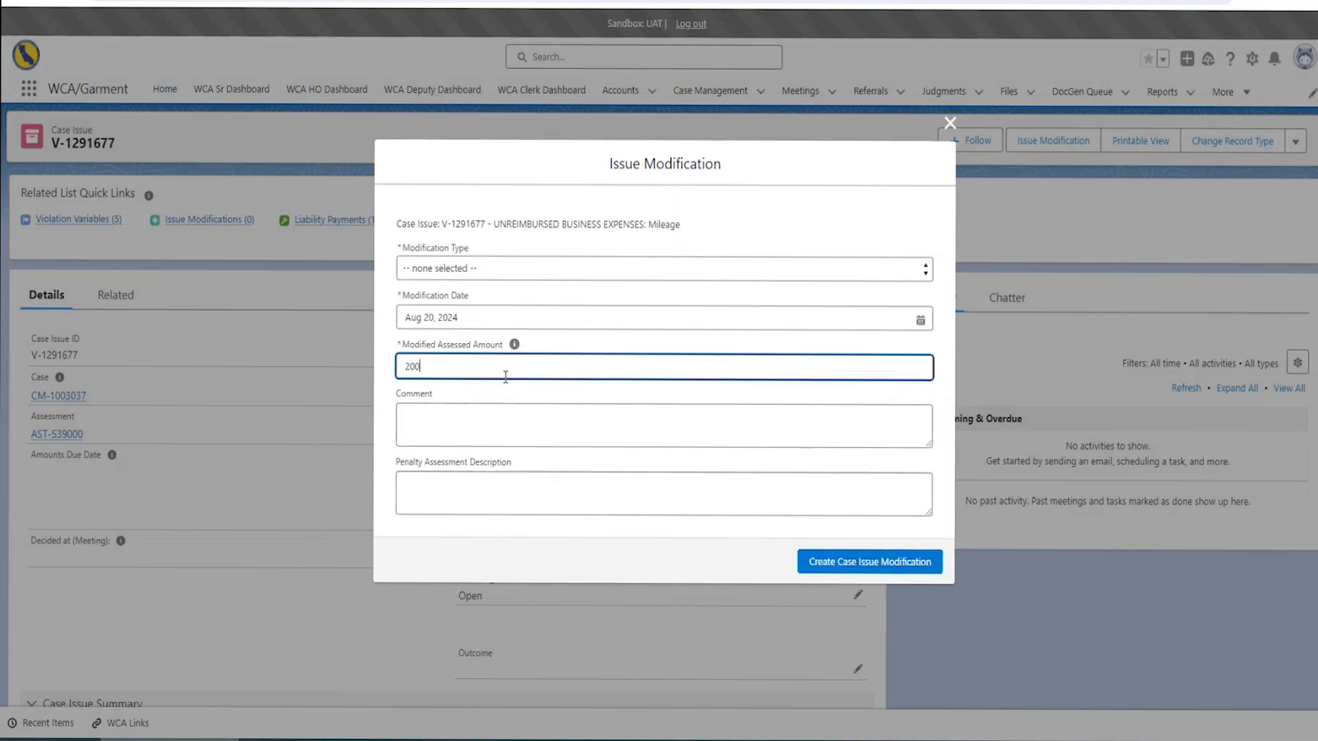
{"action": "left_click", "coordinate": [489, 273]}
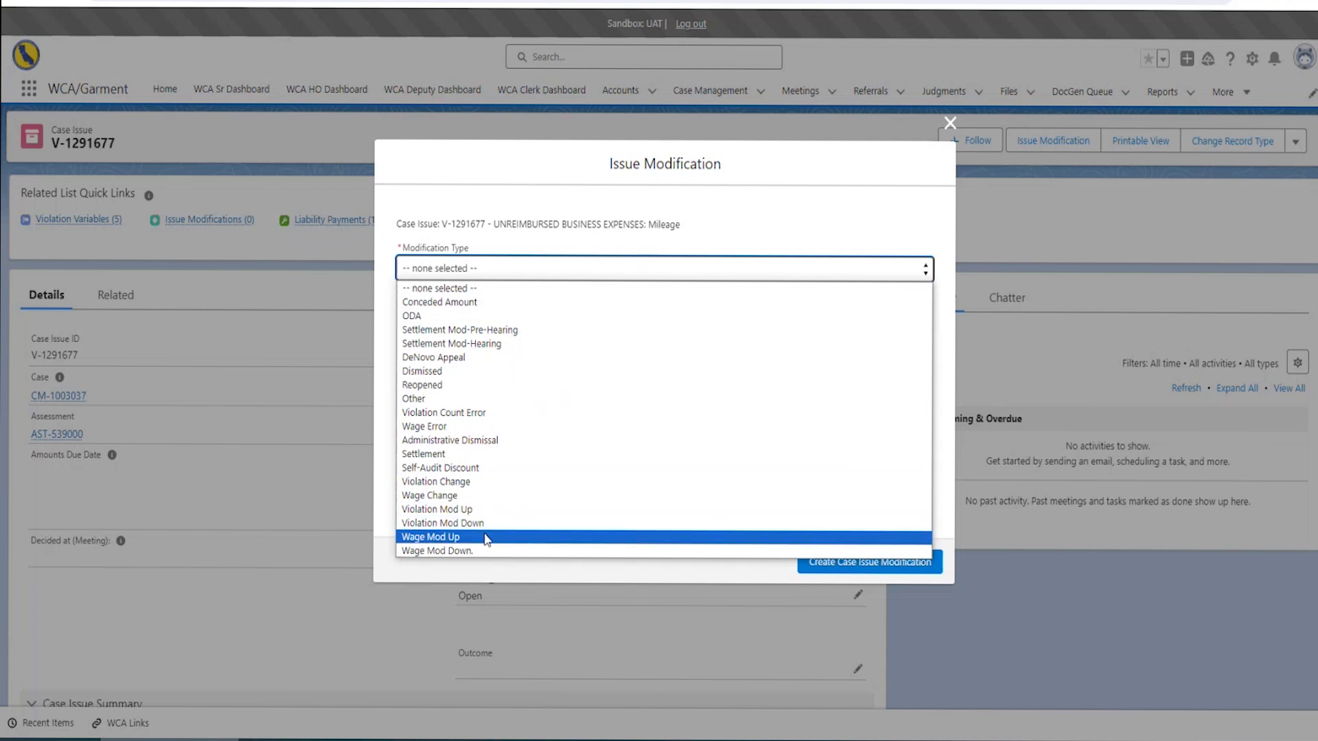
{"action": "left_click", "coordinate": [499, 330]}
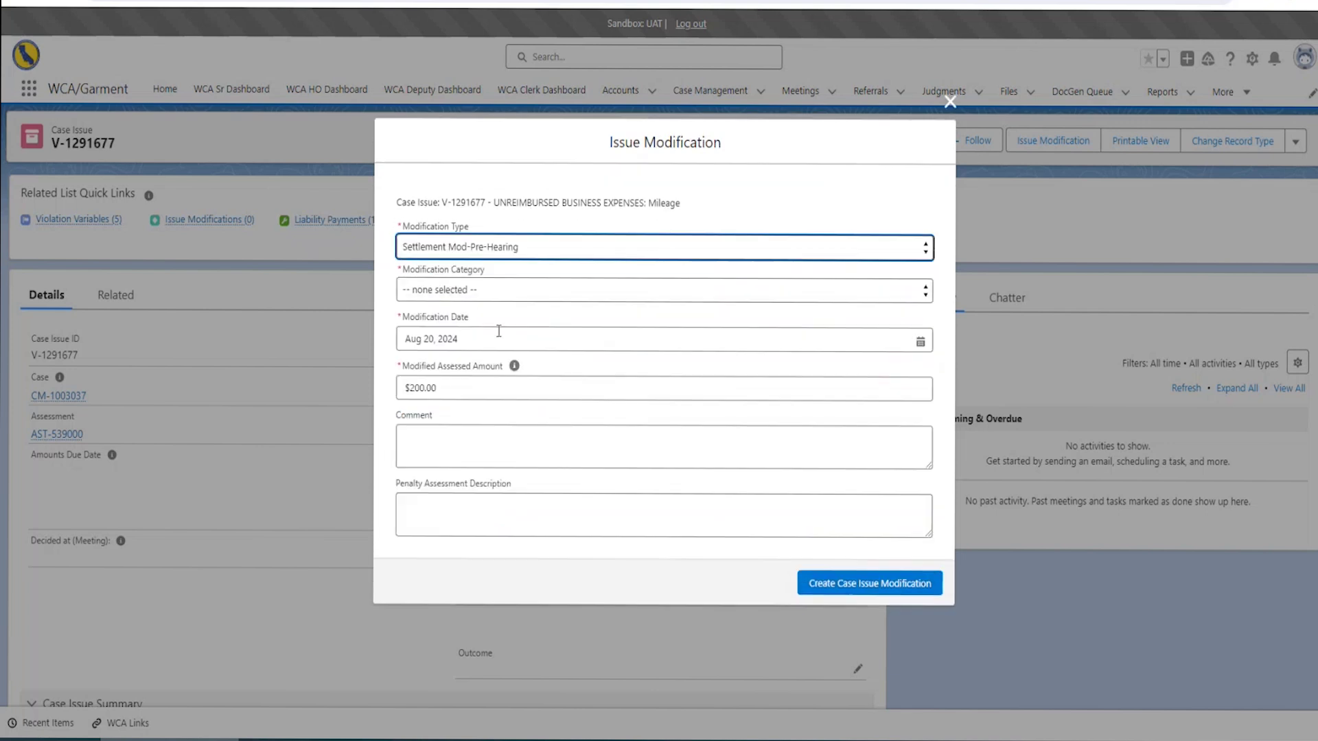
{"action": "left_click", "coordinate": [469, 268]}
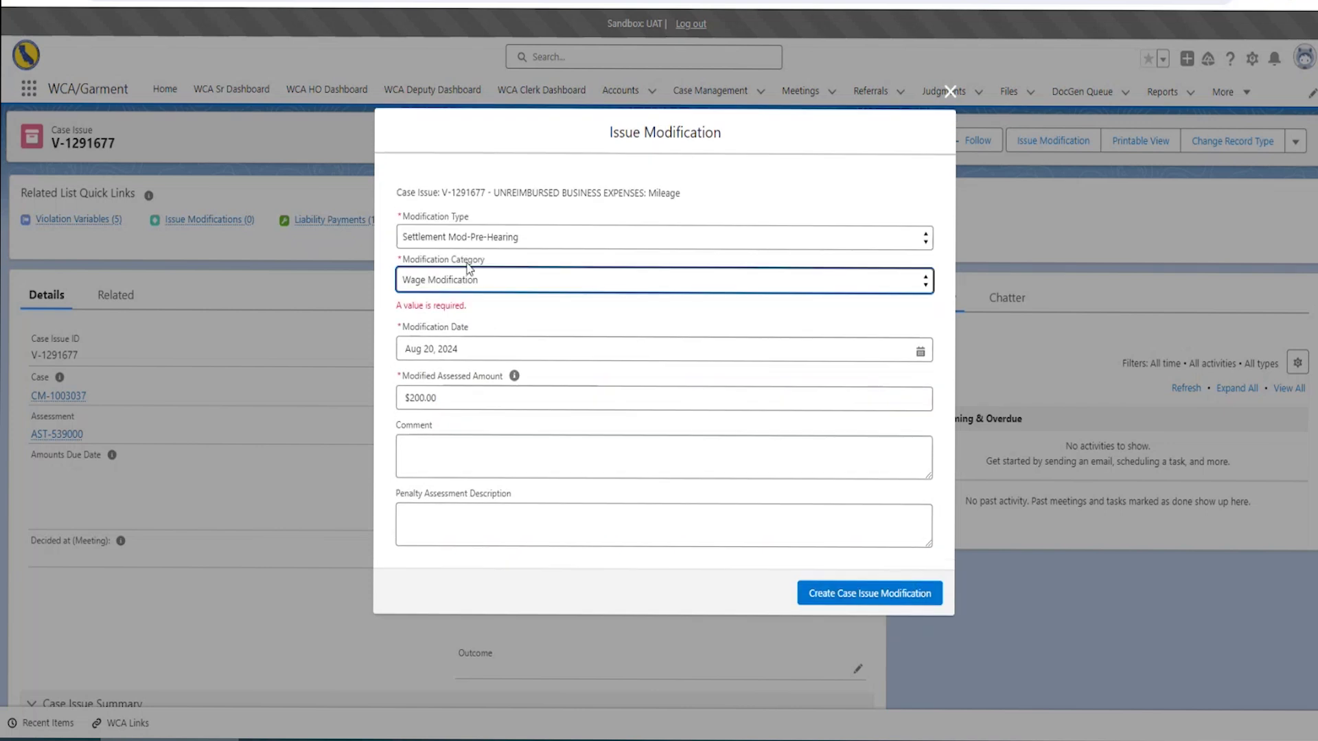
{"action": "left_click", "coordinate": [855, 594]}
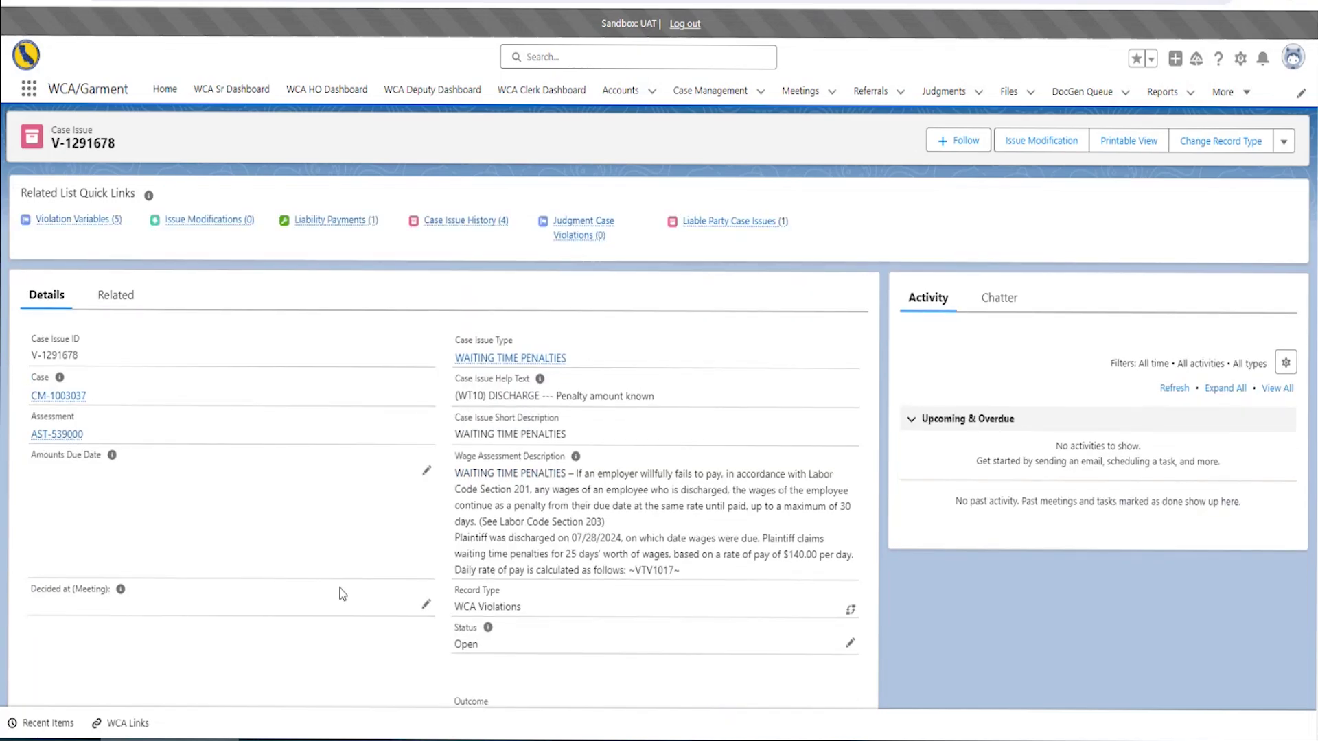
Set the waiting time penalties case issue's status to Settled and save the record.
{"action": "scroll", "coordinate": [336, 566], "scroll_direction": "down", "scroll_amount": 1}
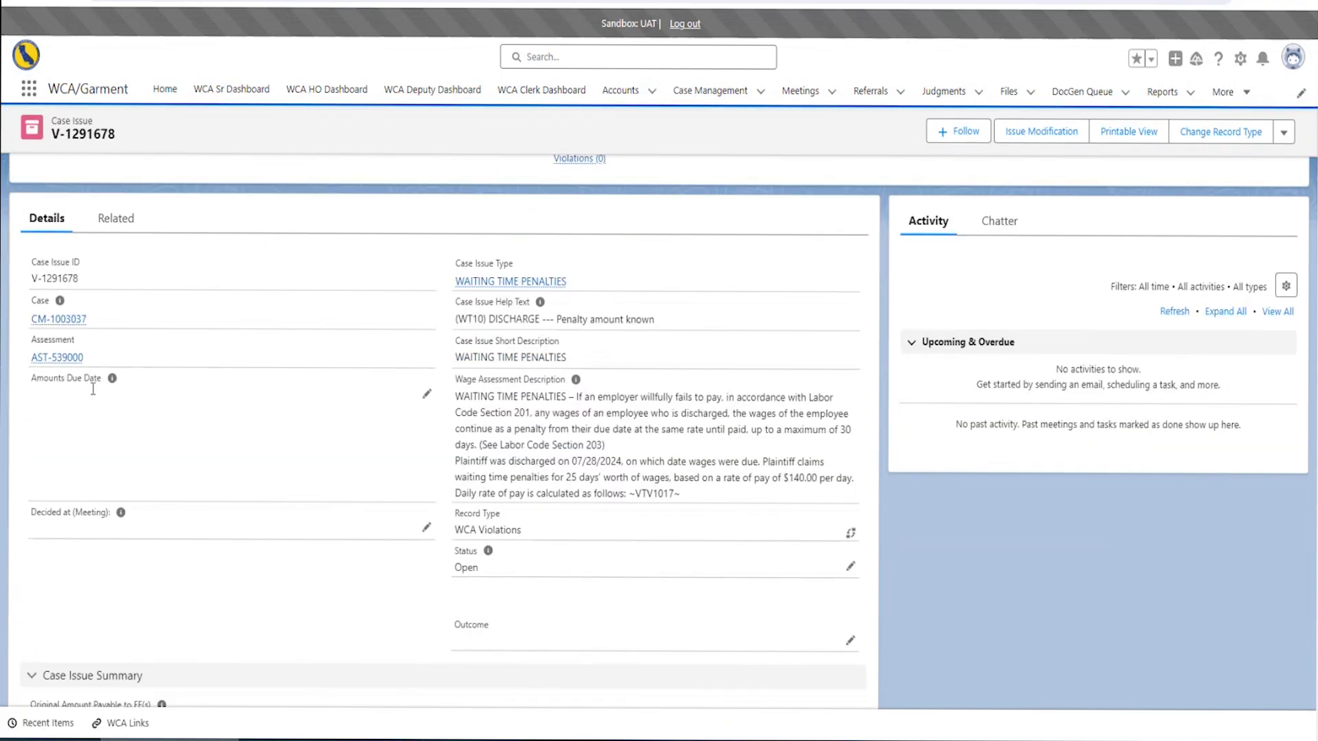
{"action": "scroll", "coordinate": [93, 389], "scroll_direction": "down", "scroll_amount": 5}
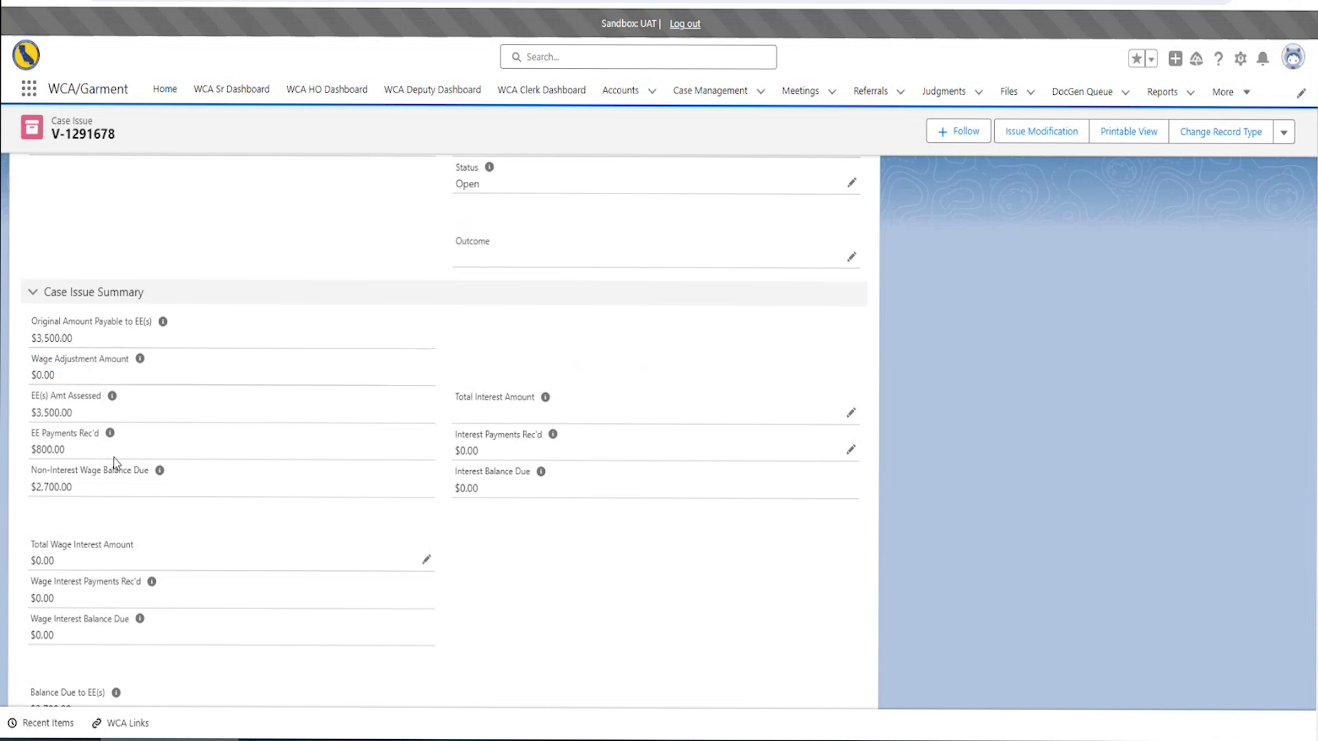
{"action": "scroll", "coordinate": [114, 457], "scroll_direction": "up", "scroll_amount": 7}
{"action": "double_click", "coordinate": [497, 495]}
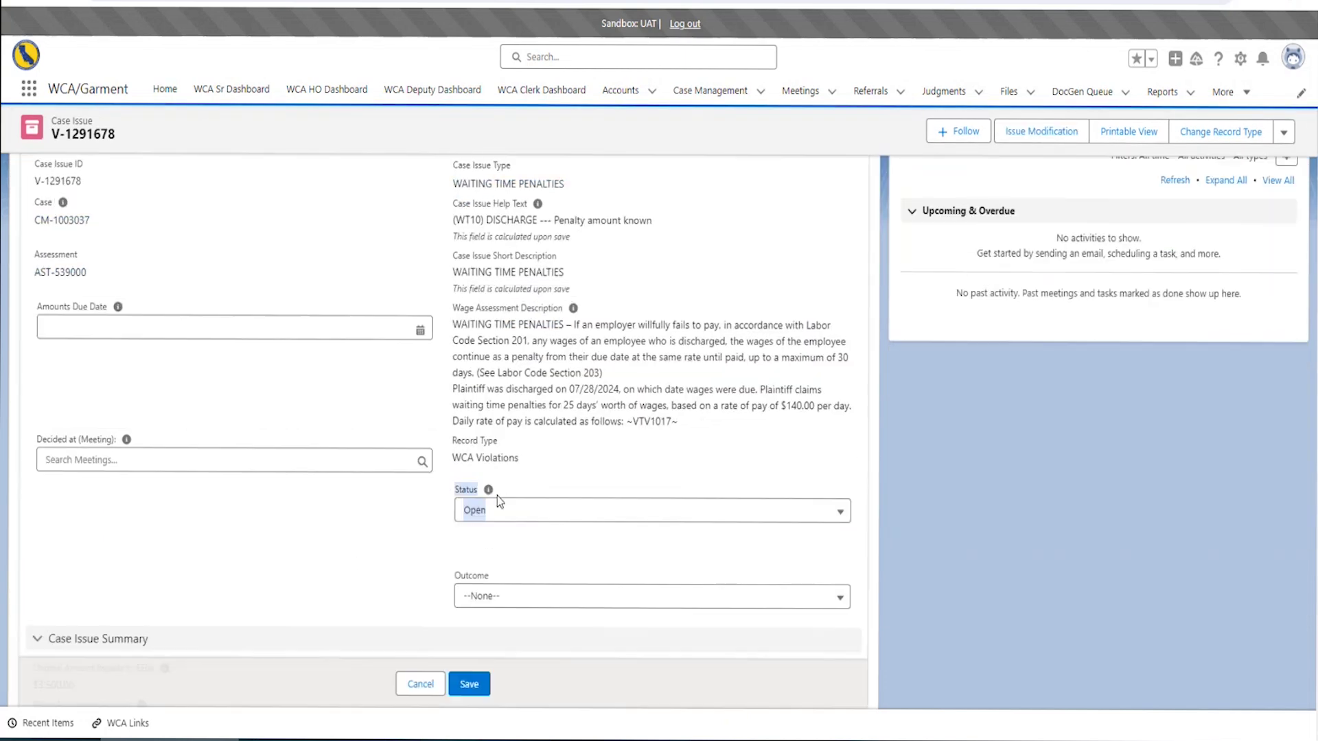
{"action": "left_click", "coordinate": [507, 508]}
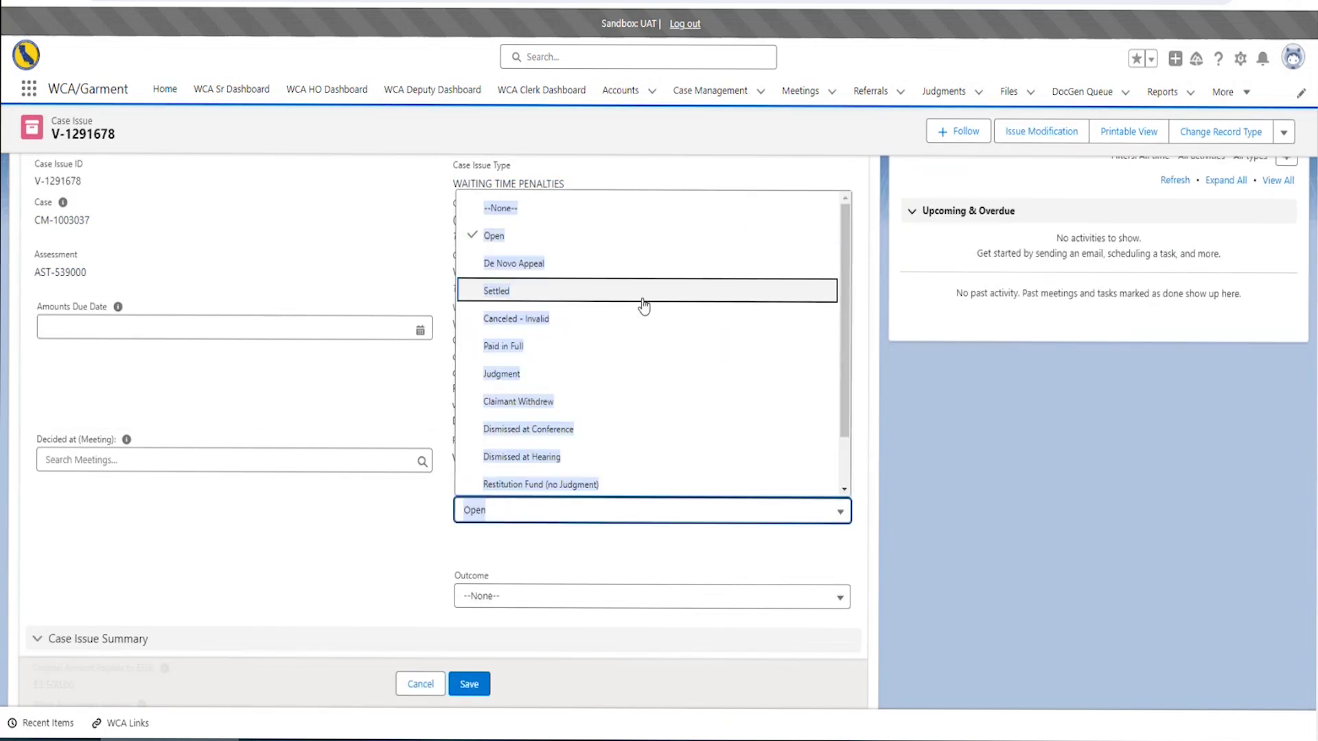
{"action": "left_click", "coordinate": [549, 291]}
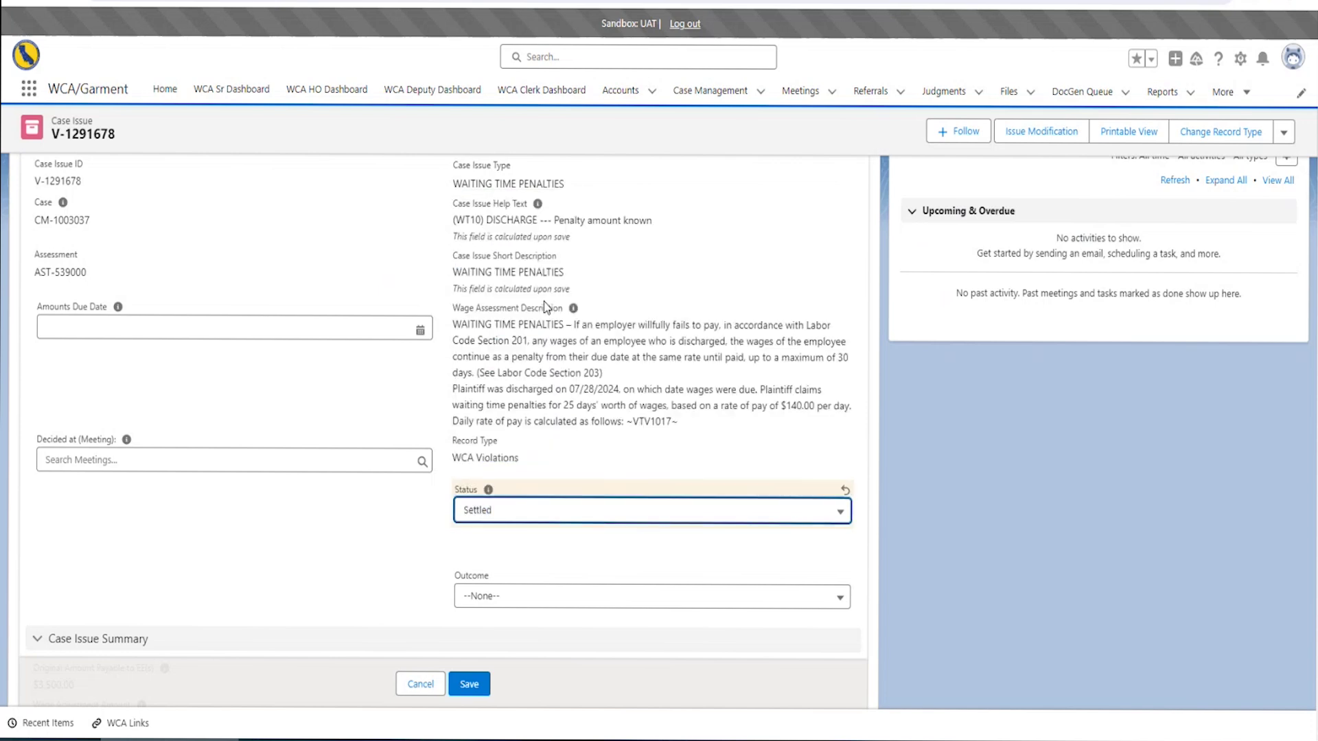
{"action": "left_click", "coordinate": [542, 525]}
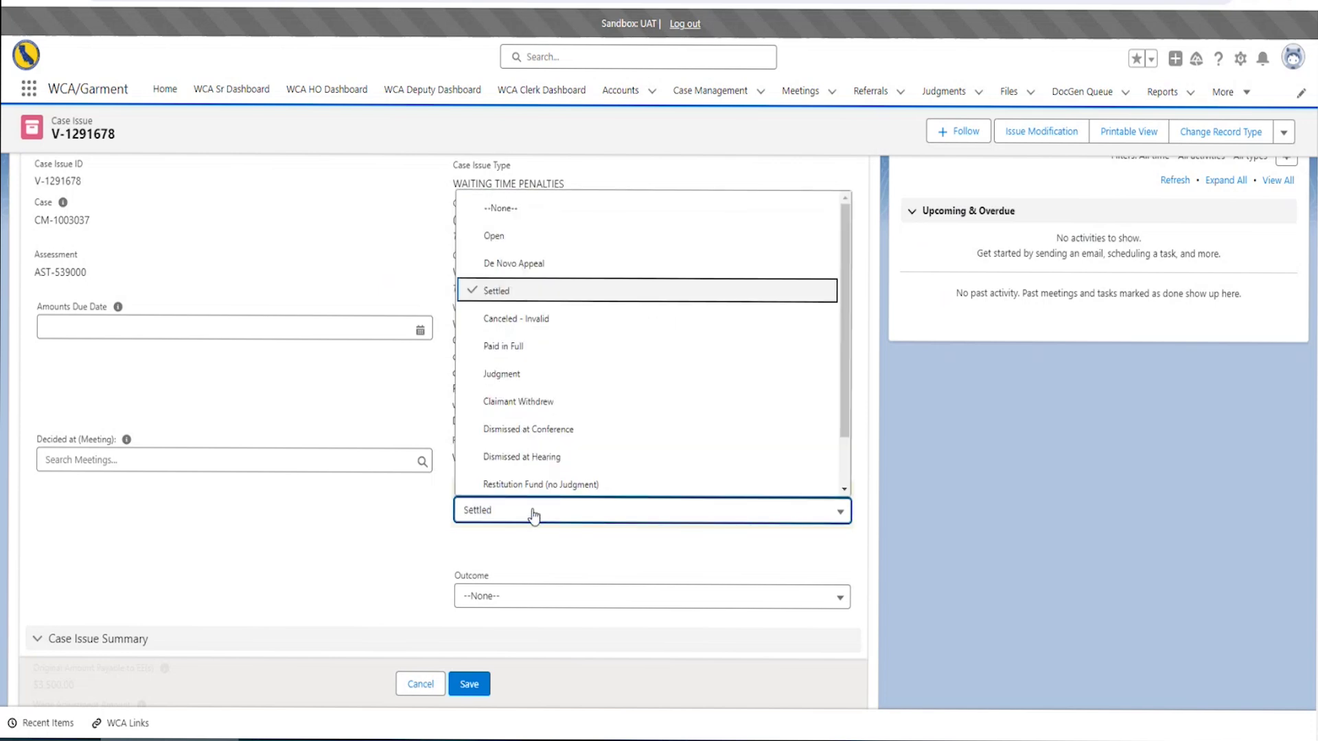
{"action": "left_click", "coordinate": [630, 693]}
{"action": "left_click", "coordinate": [469, 683]}
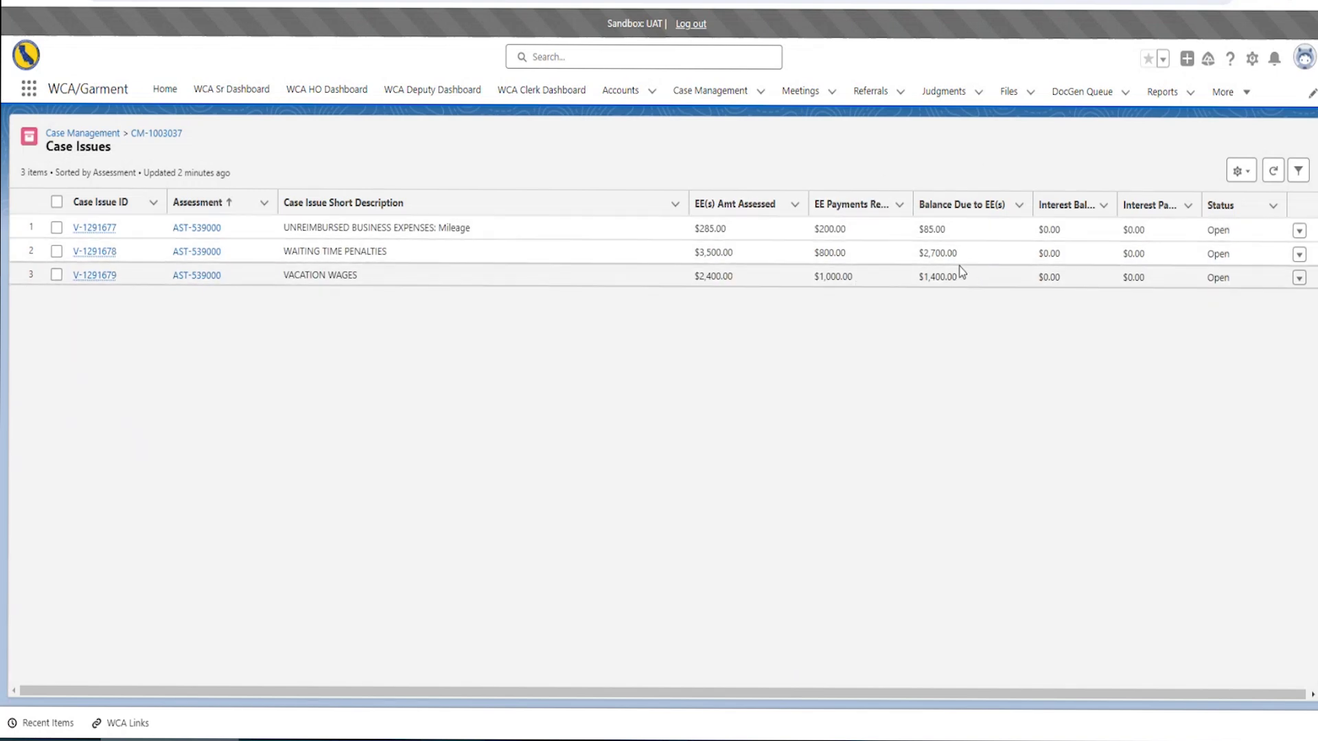
Check the refreshed case issues list and return to the case record's details.
{"action": "left_click", "coordinate": [77, 1]}
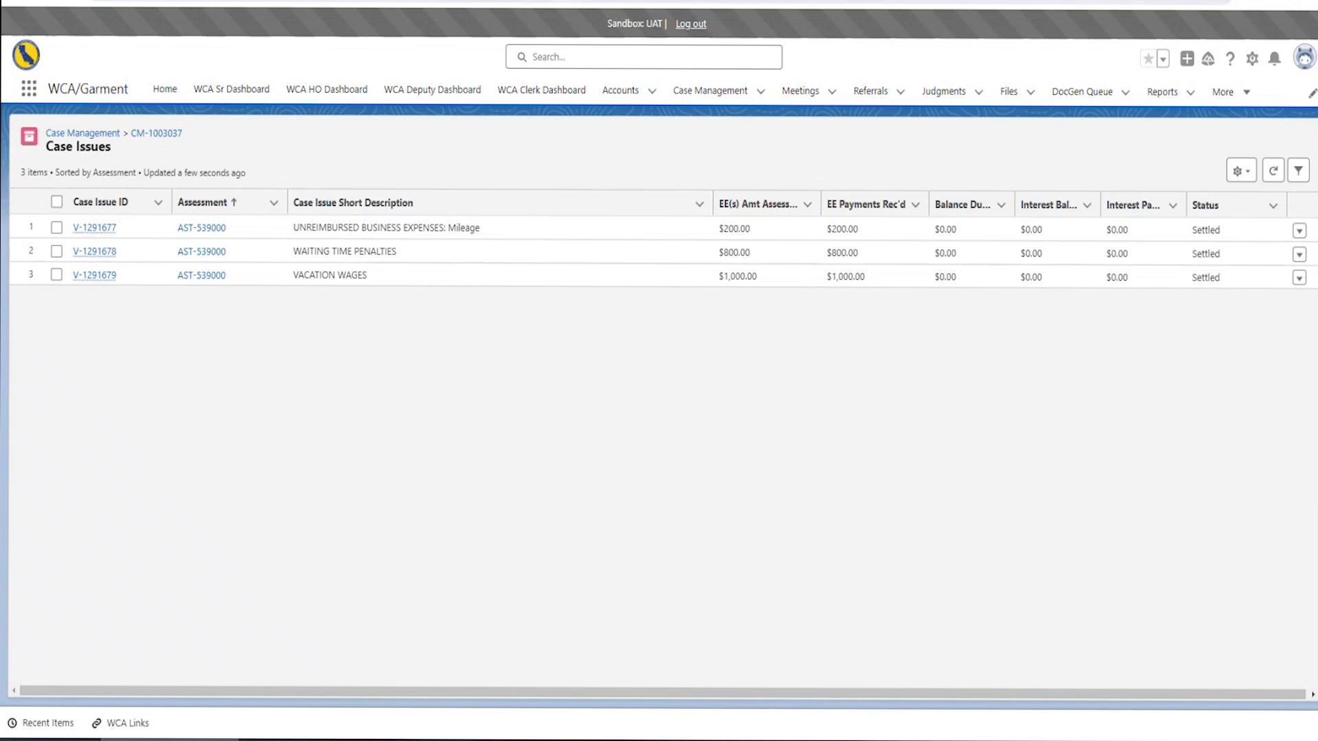
{"action": "left_click", "coordinate": [31, 8]}
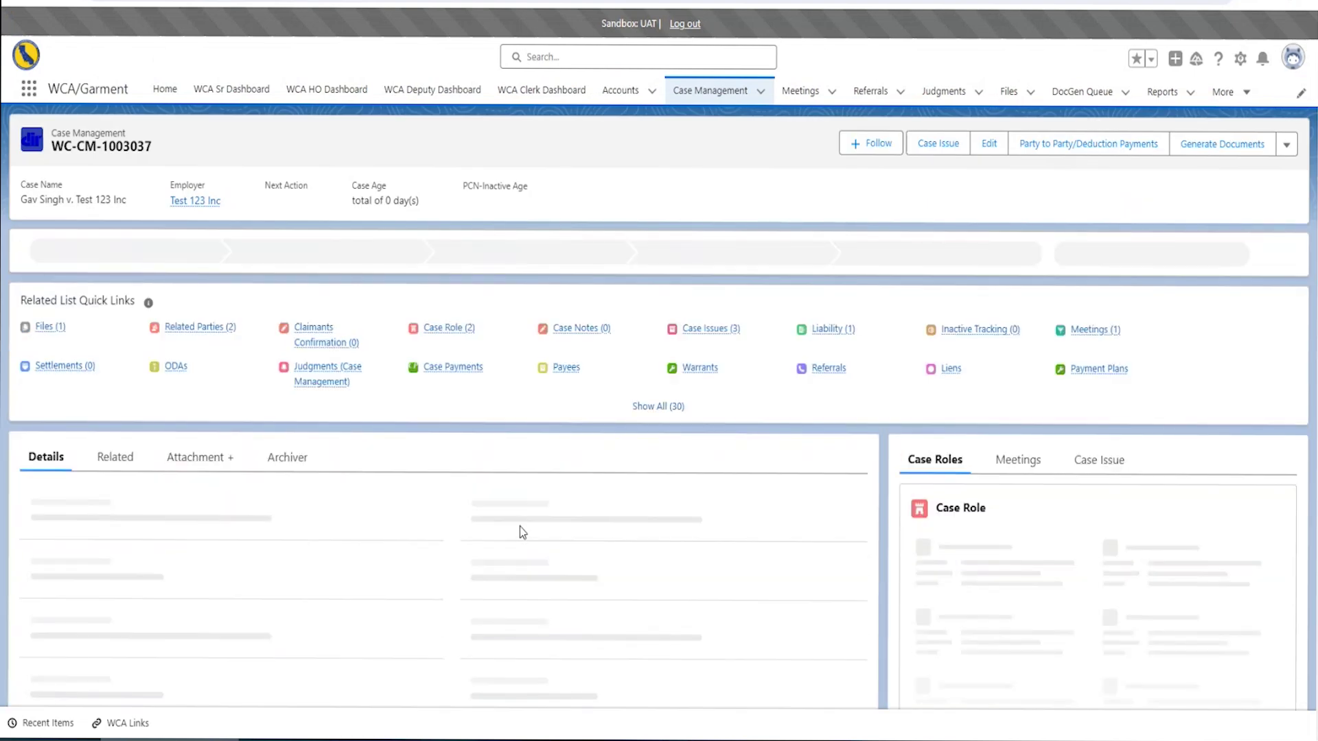
{"action": "scroll", "coordinate": [432, 542], "scroll_direction": "down", "scroll_amount": 6}
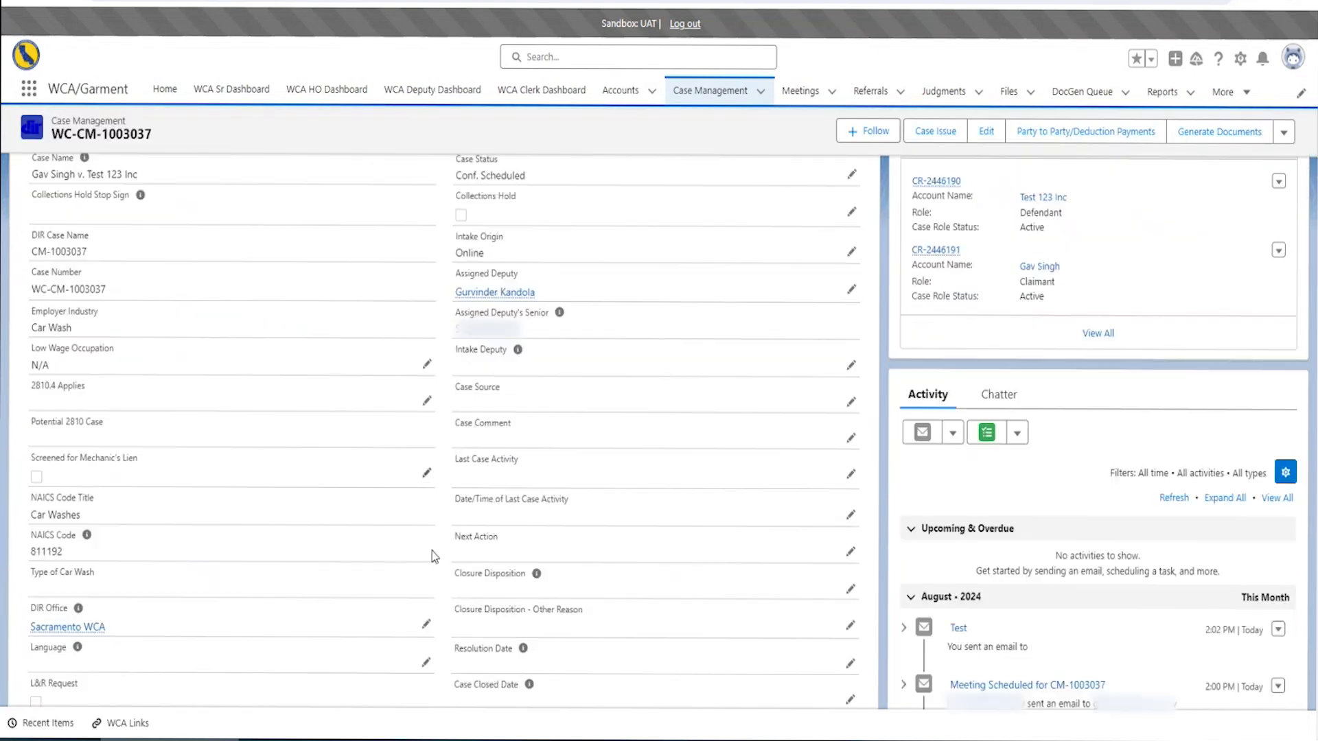
Review the closure options in the case details and set the Closure Disposition to Settled - At Conference.
{"action": "scroll", "coordinate": [434, 556], "scroll_direction": "down", "scroll_amount": 3}
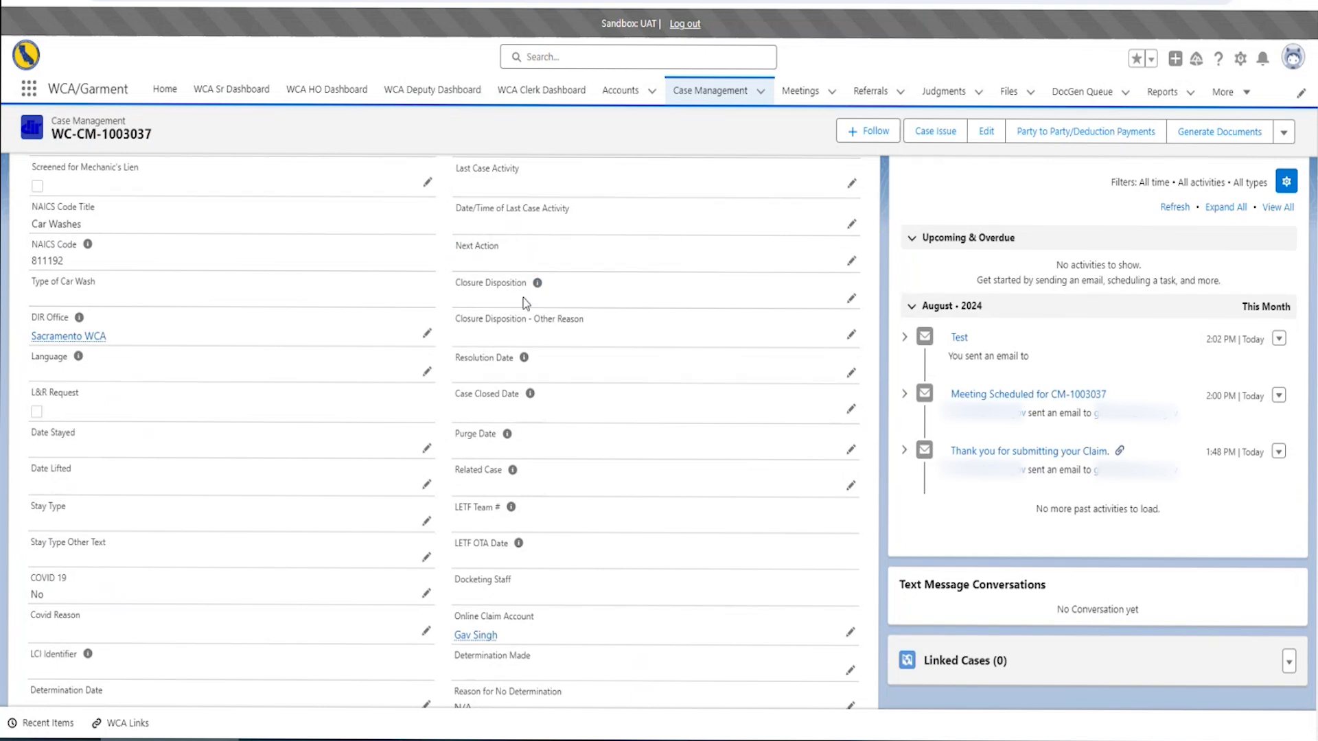
{"action": "double_click", "coordinate": [550, 298]}
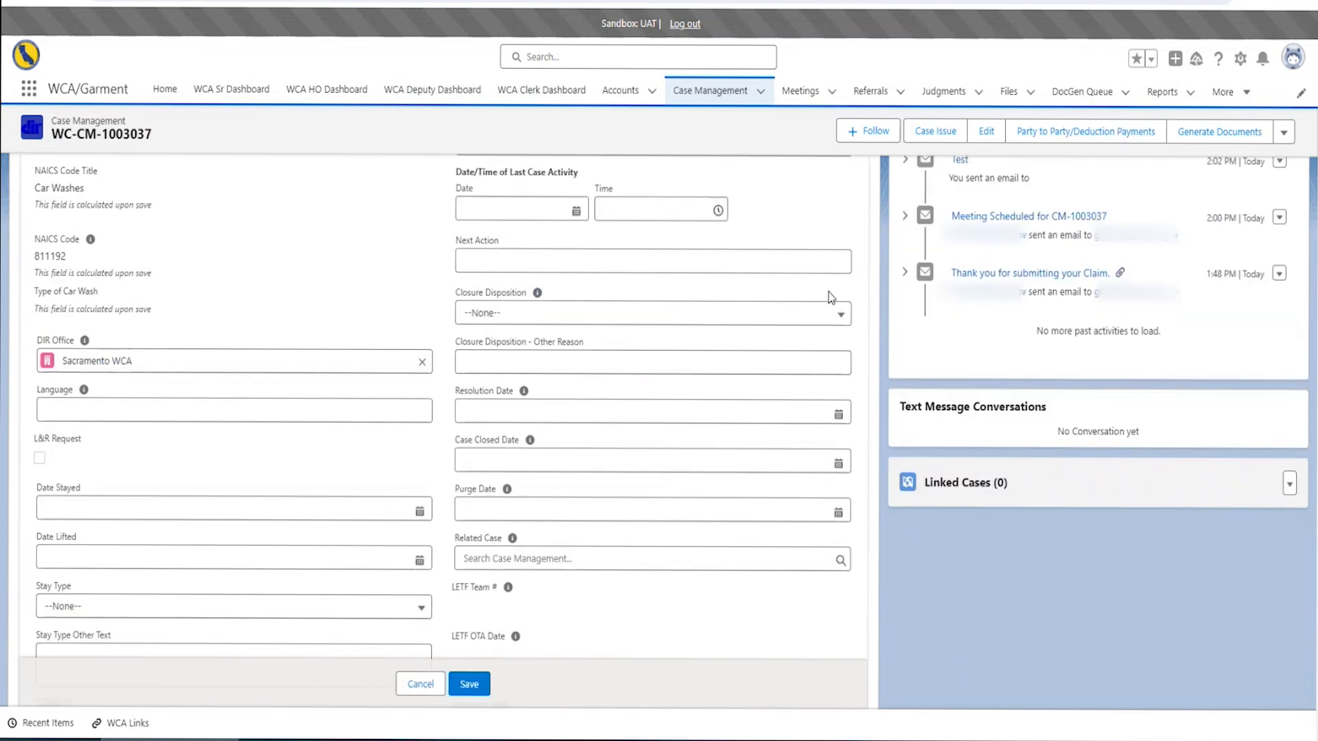
{"action": "scroll", "coordinate": [866, 295], "scroll_direction": "down", "scroll_amount": 1}
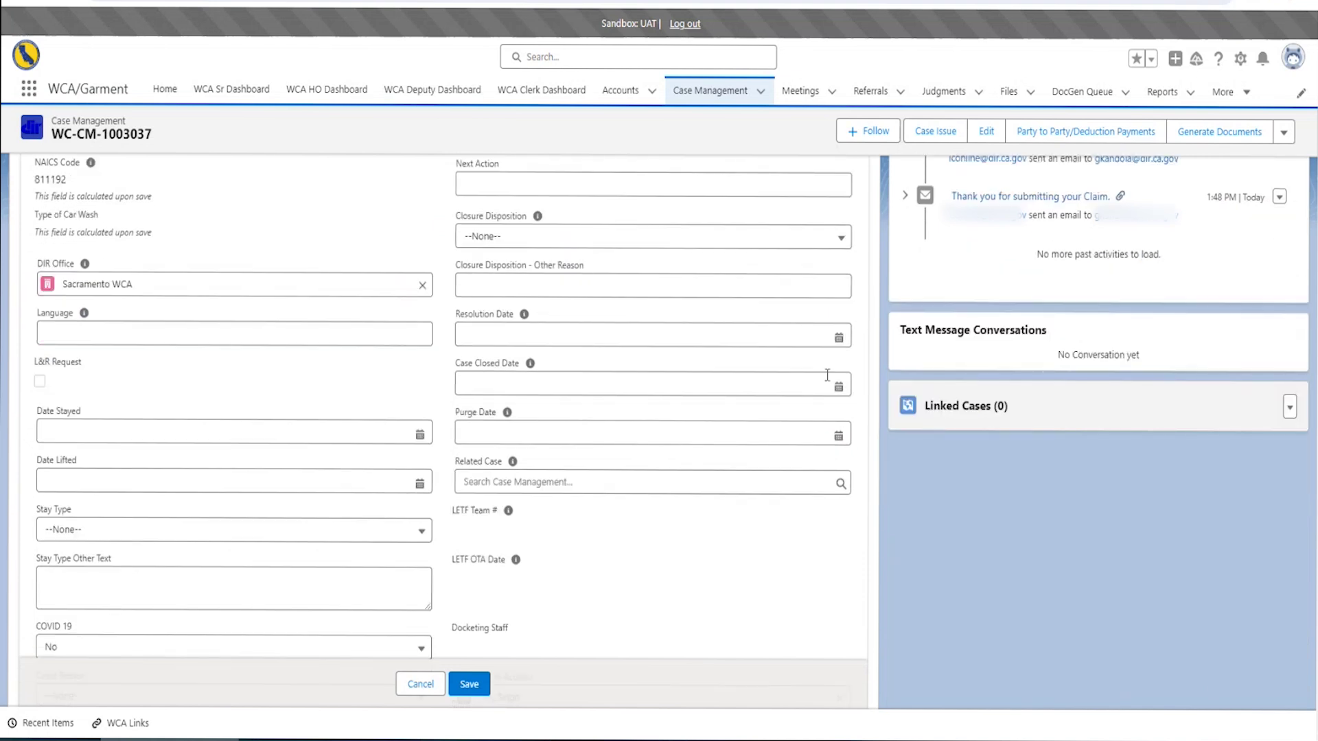
{"action": "scroll", "coordinate": [887, 381], "scroll_direction": "up", "scroll_amount": 2}
{"action": "mouse_move", "coordinate": [538, 371]}
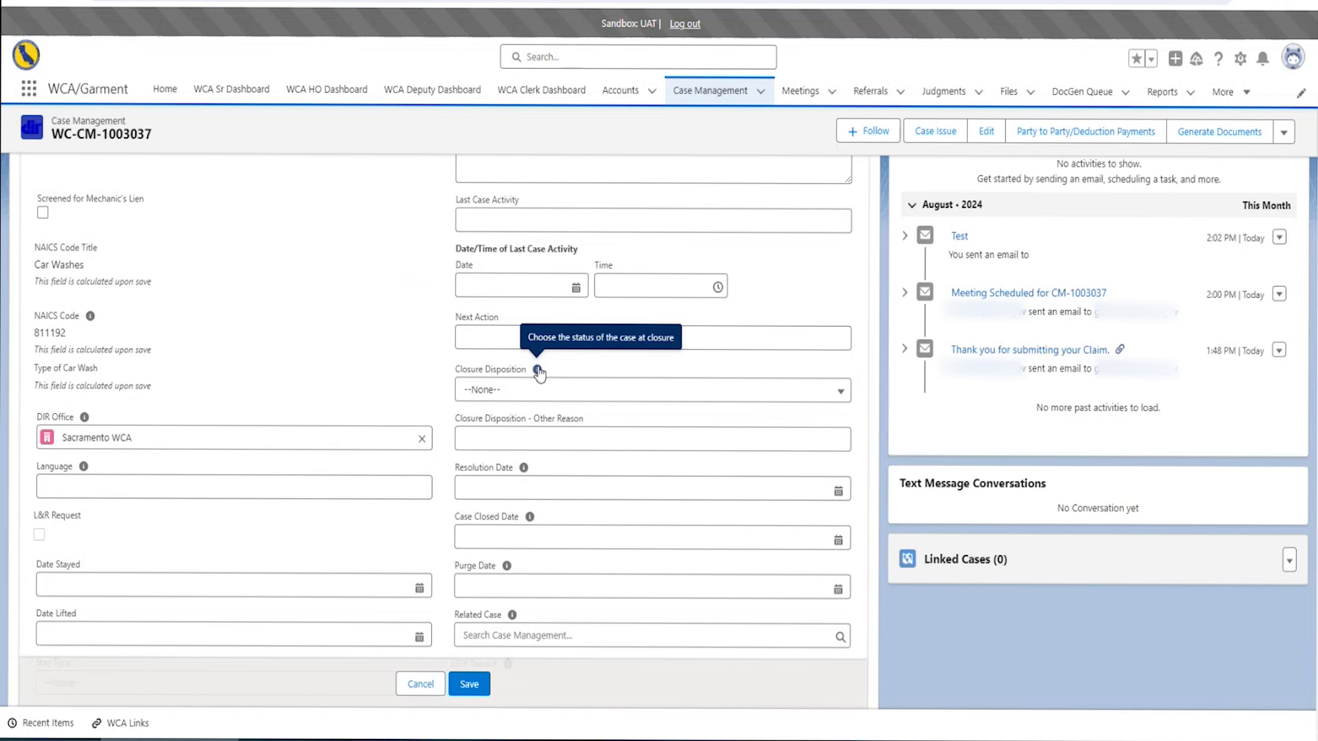
{"action": "left_click", "coordinate": [751, 396]}
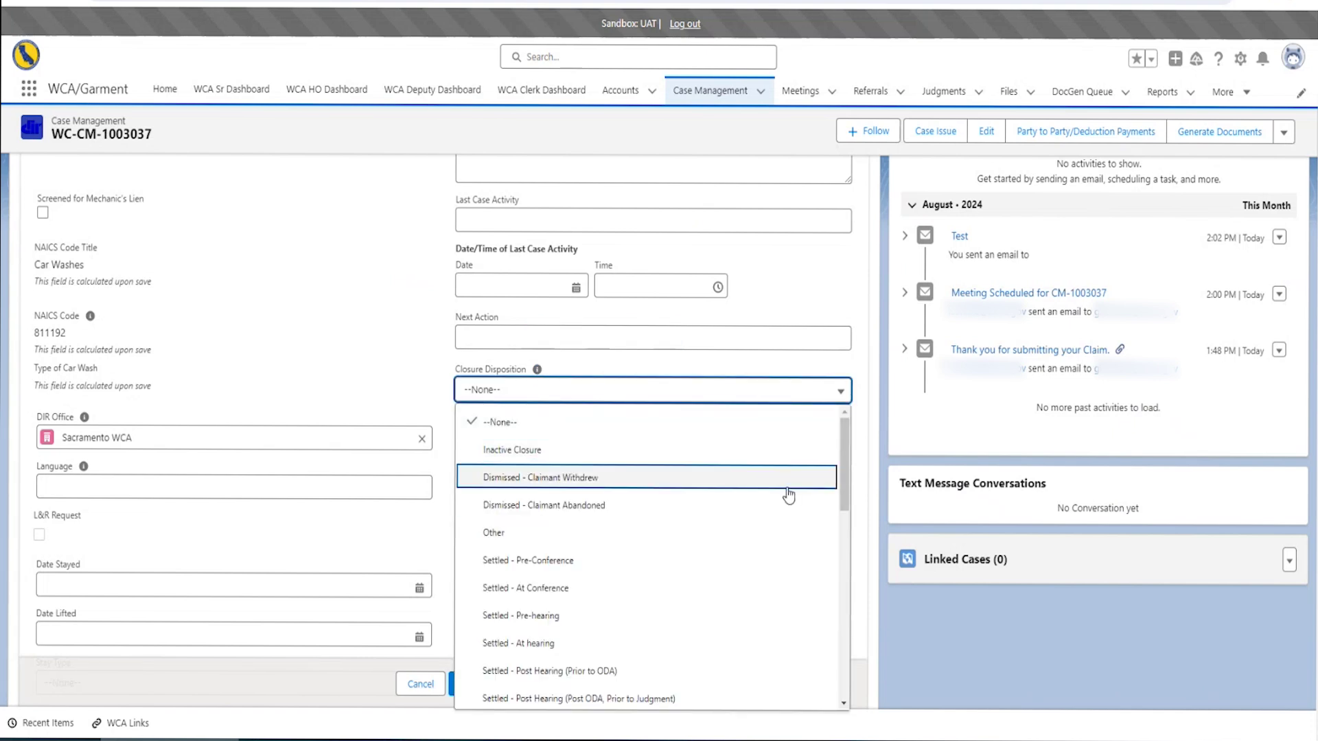
{"action": "scroll", "coordinate": [847, 435], "scroll_direction": "down", "scroll_amount": 8}
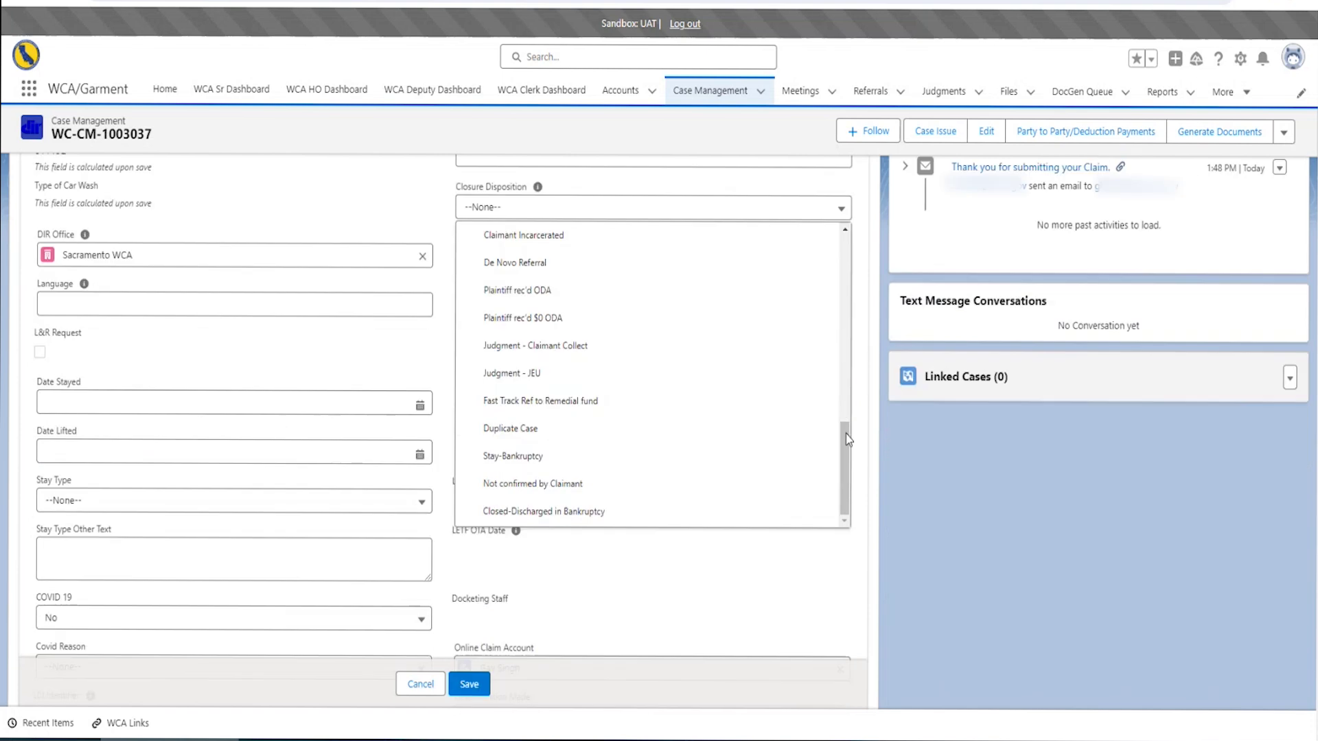
{"action": "scroll", "coordinate": [846, 410], "scroll_direction": "up", "scroll_amount": 6}
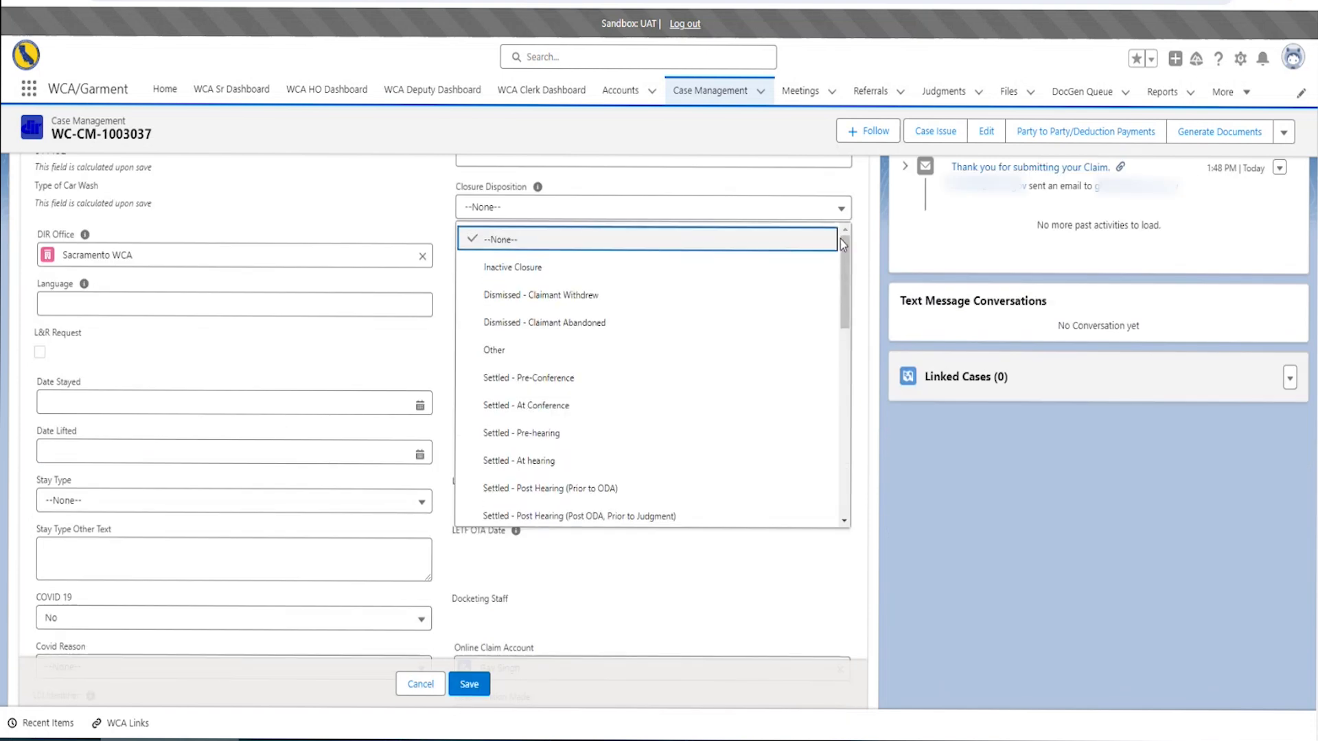
{"action": "scroll", "coordinate": [844, 258], "scroll_direction": "down", "scroll_amount": 1}
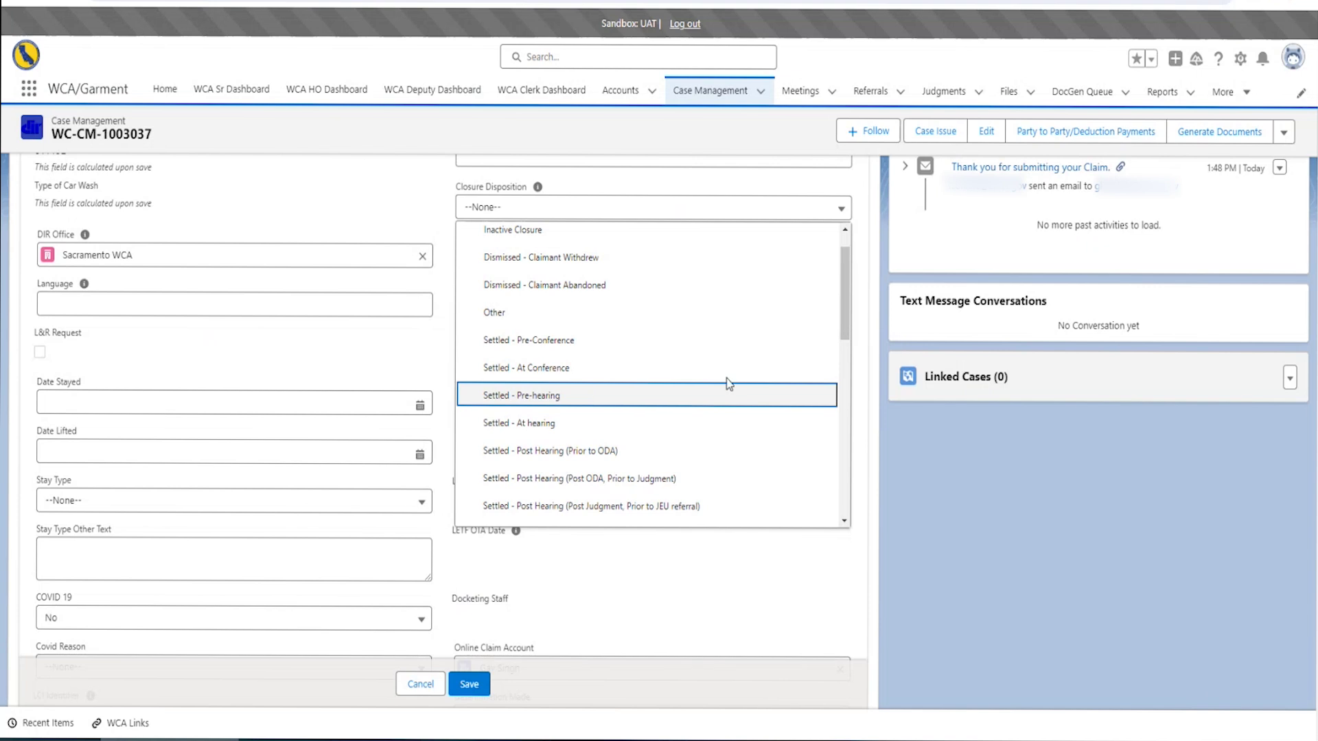
{"action": "key", "text": "Escape"}
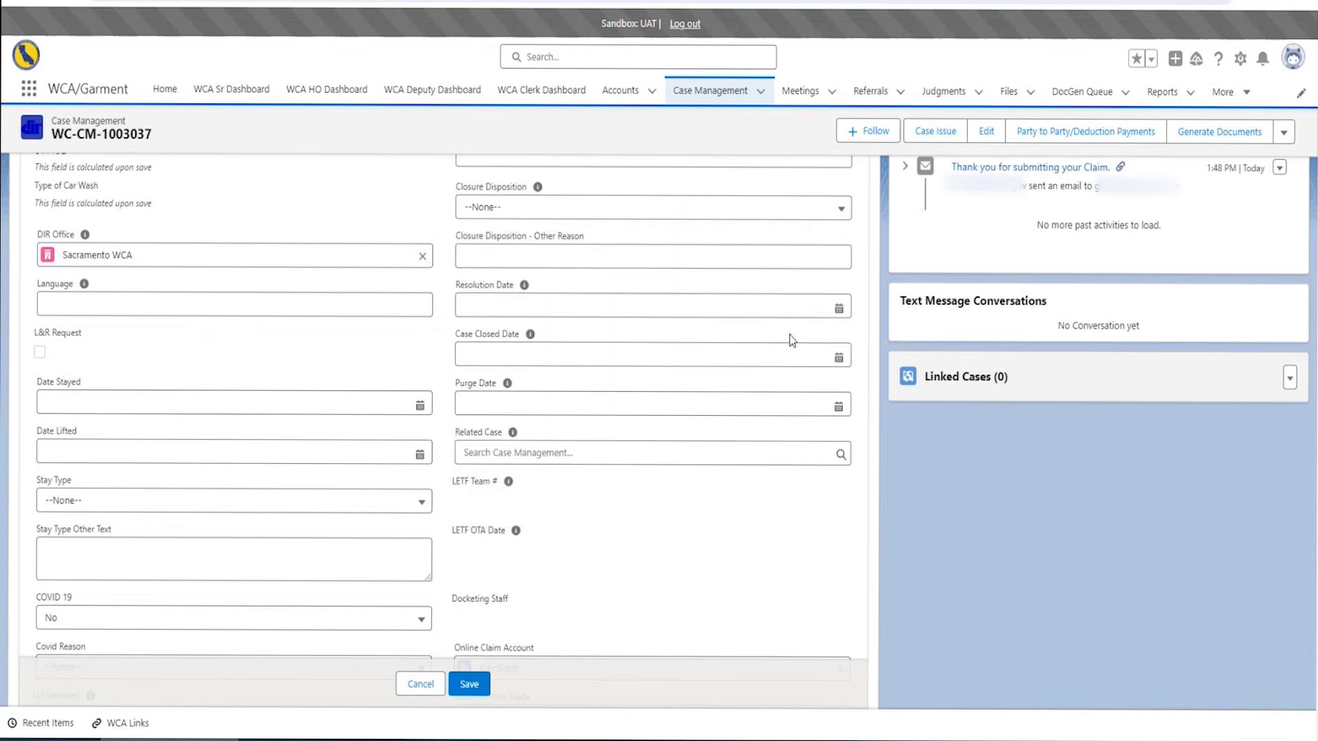
{"action": "left_click", "coordinate": [716, 211]}
{"action": "scroll", "coordinate": [842, 365], "scroll_direction": "down", "scroll_amount": 5}
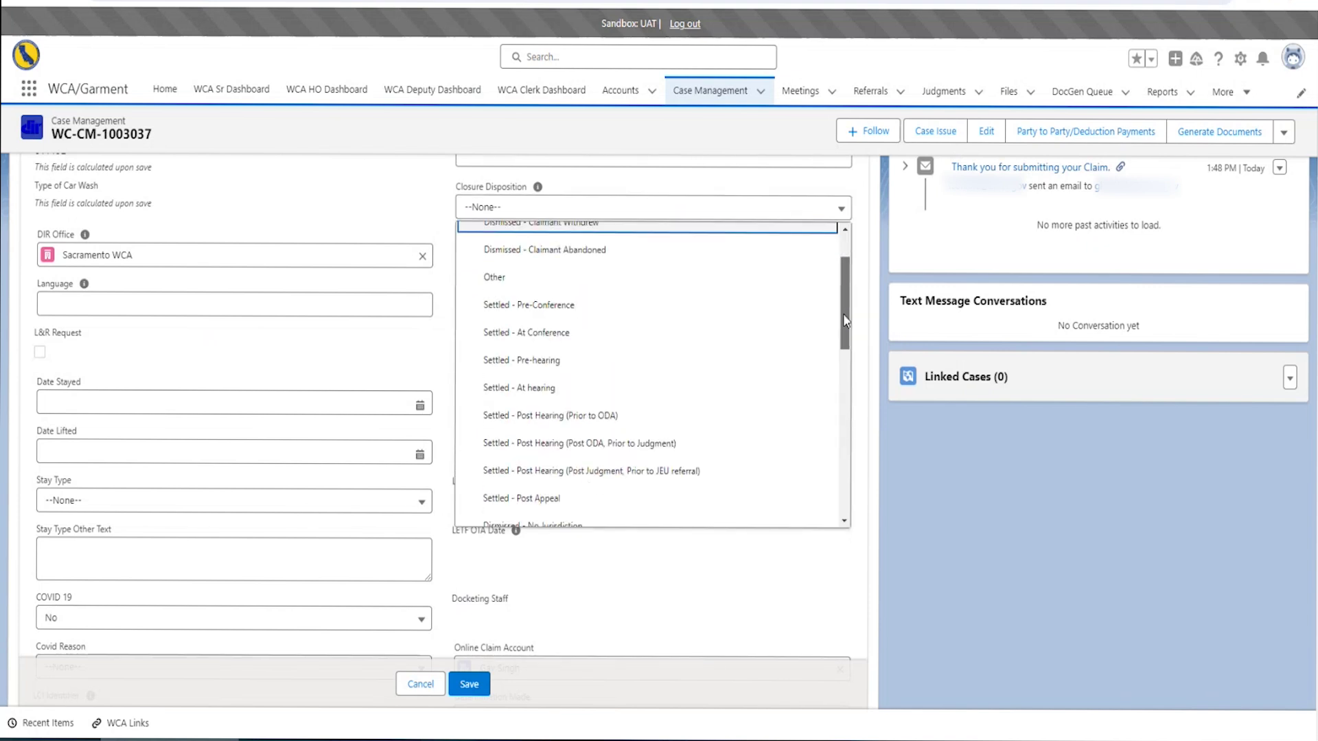
{"action": "left_click_drag", "start_coordinate": [843, 371], "coordinate": [834, 288]}
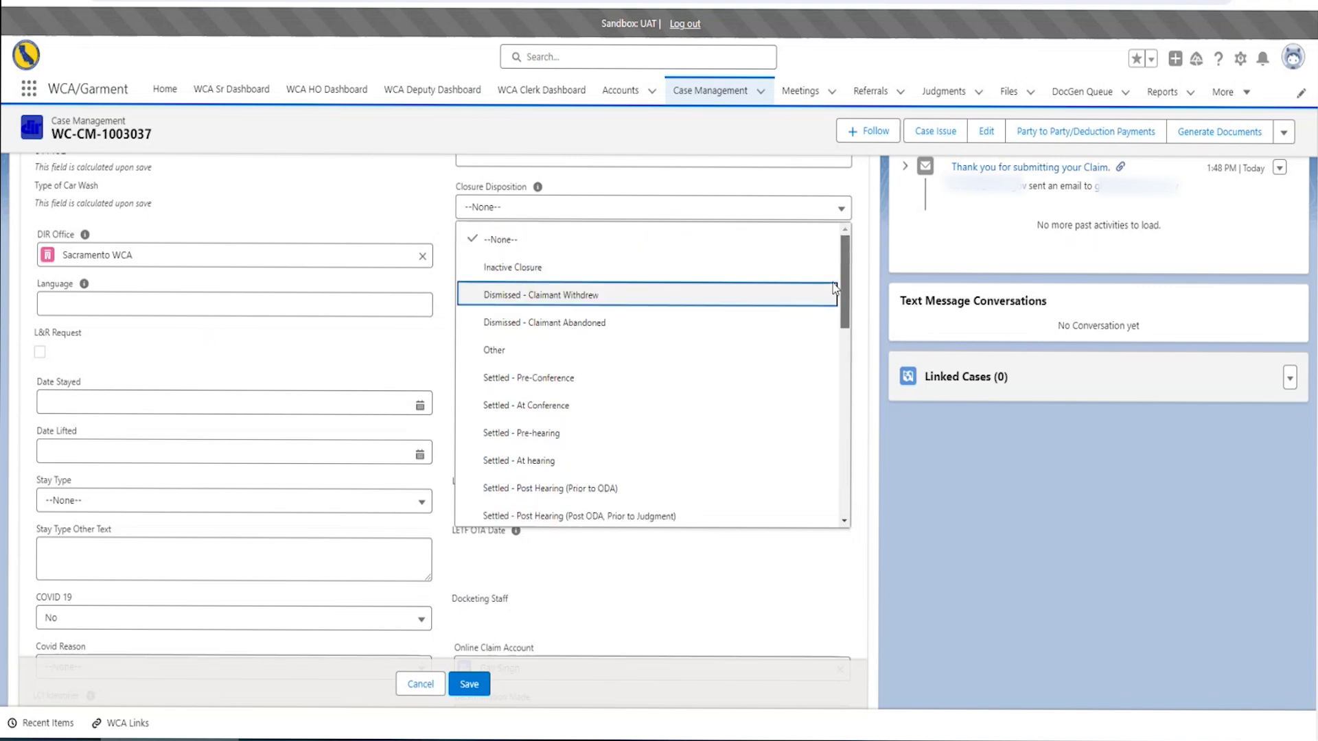
{"action": "left_click", "coordinate": [592, 412]}
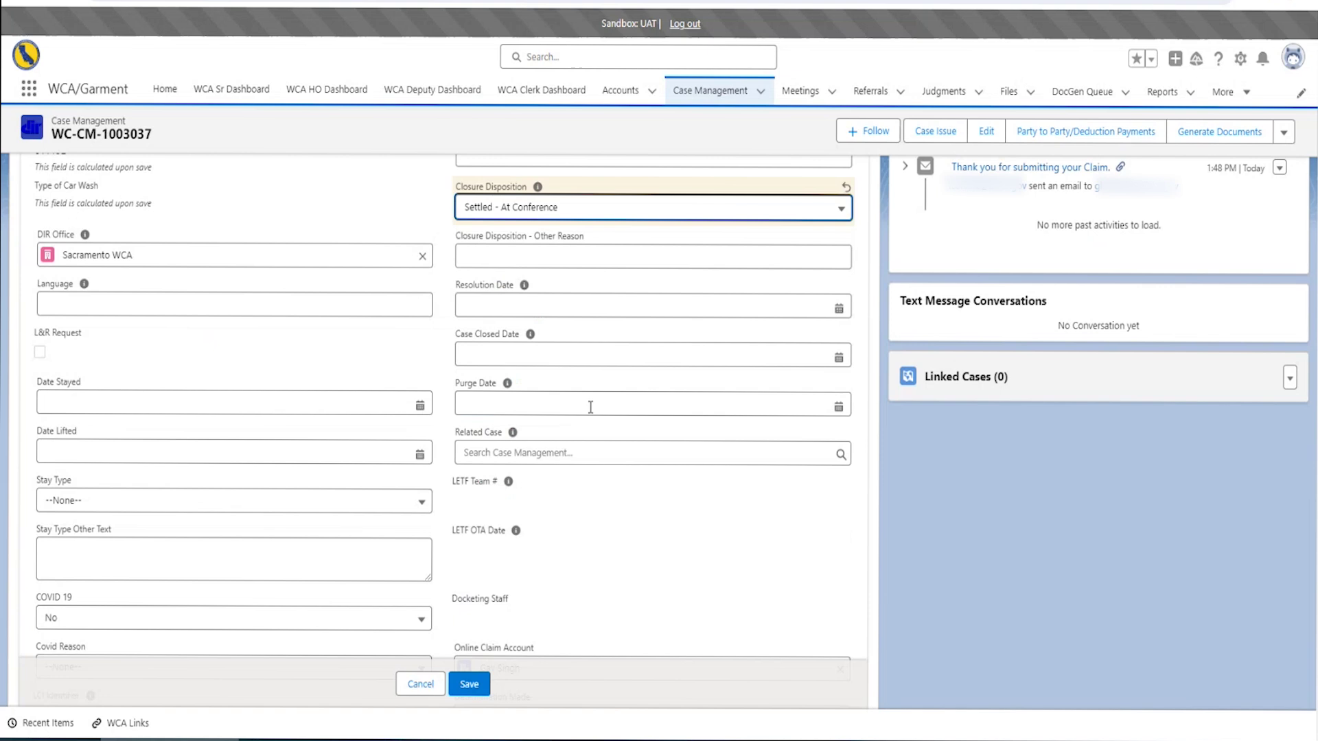
Set the Case Closed Date to today, 8/20/2024, and save the case record, checking its Case Status.
{"action": "mouse_move", "coordinate": [525, 286]}
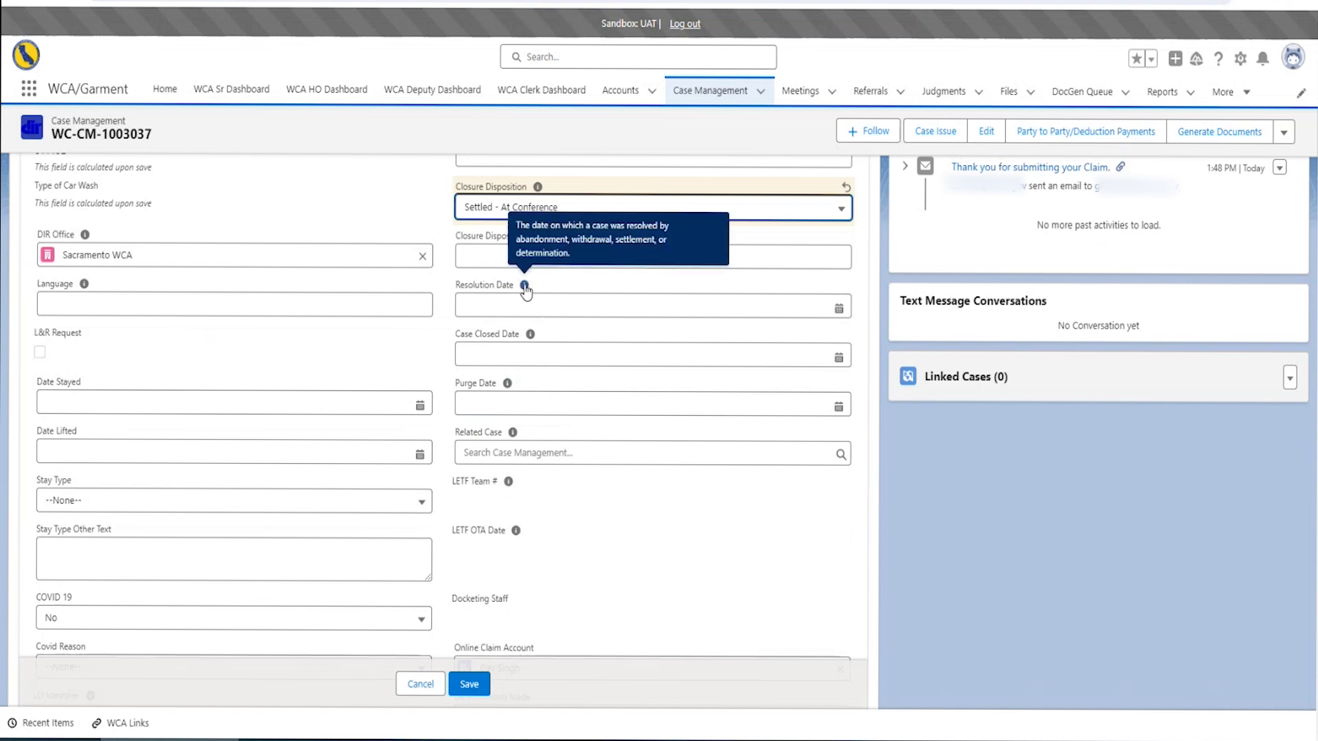
{"action": "mouse_move", "coordinate": [531, 335]}
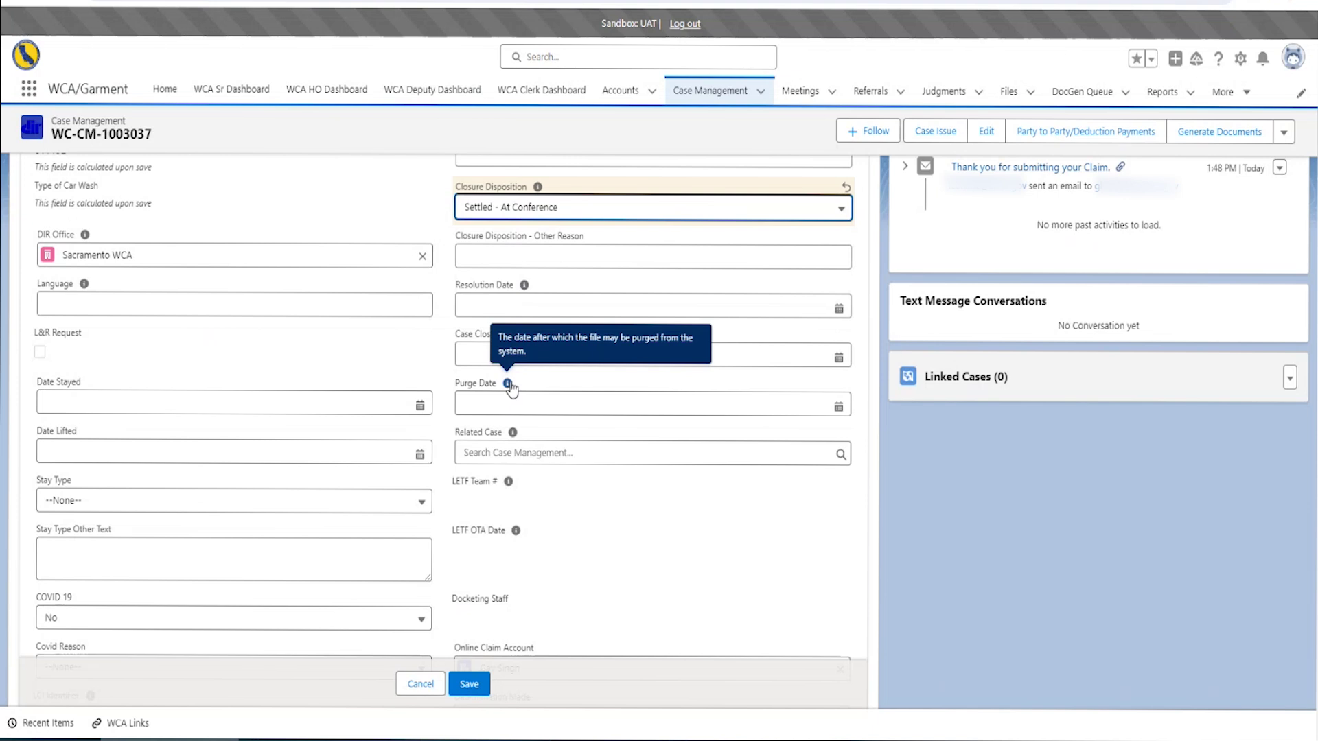
{"action": "left_click", "coordinate": [652, 354]}
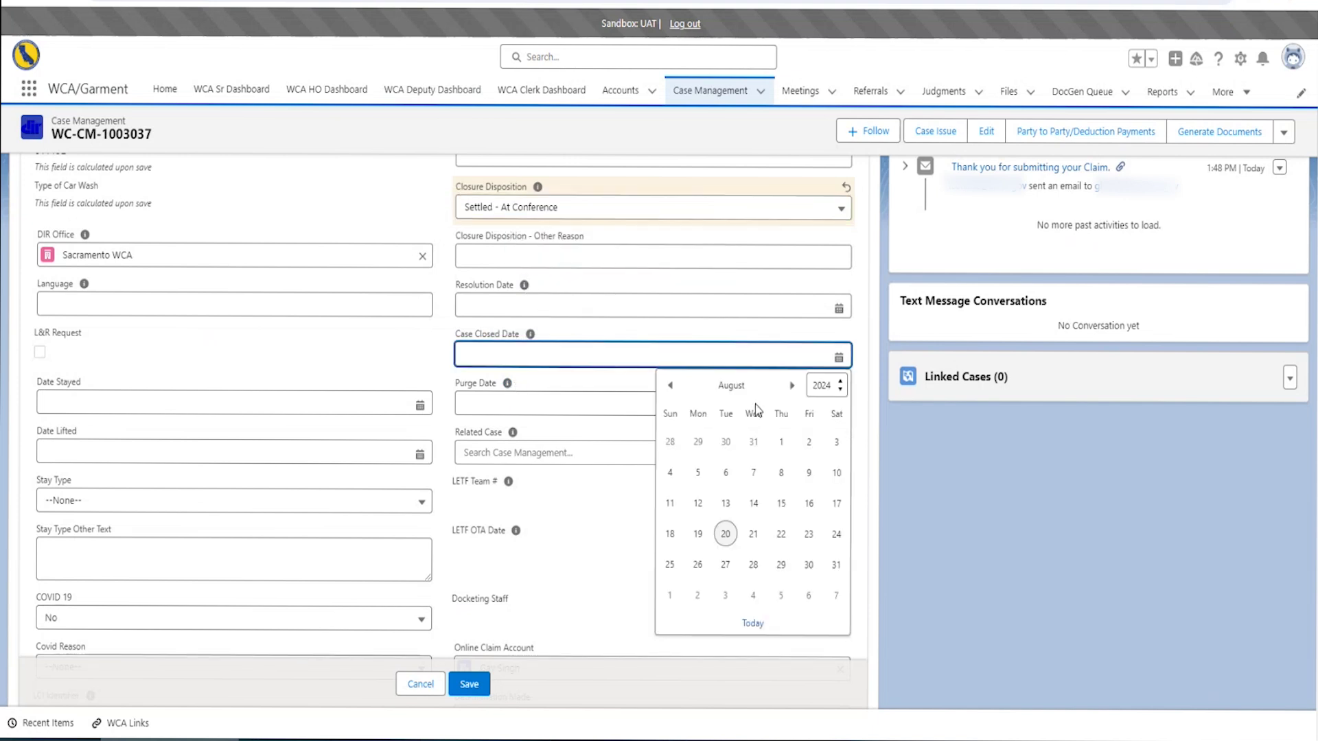
{"action": "left_click", "coordinate": [763, 627]}
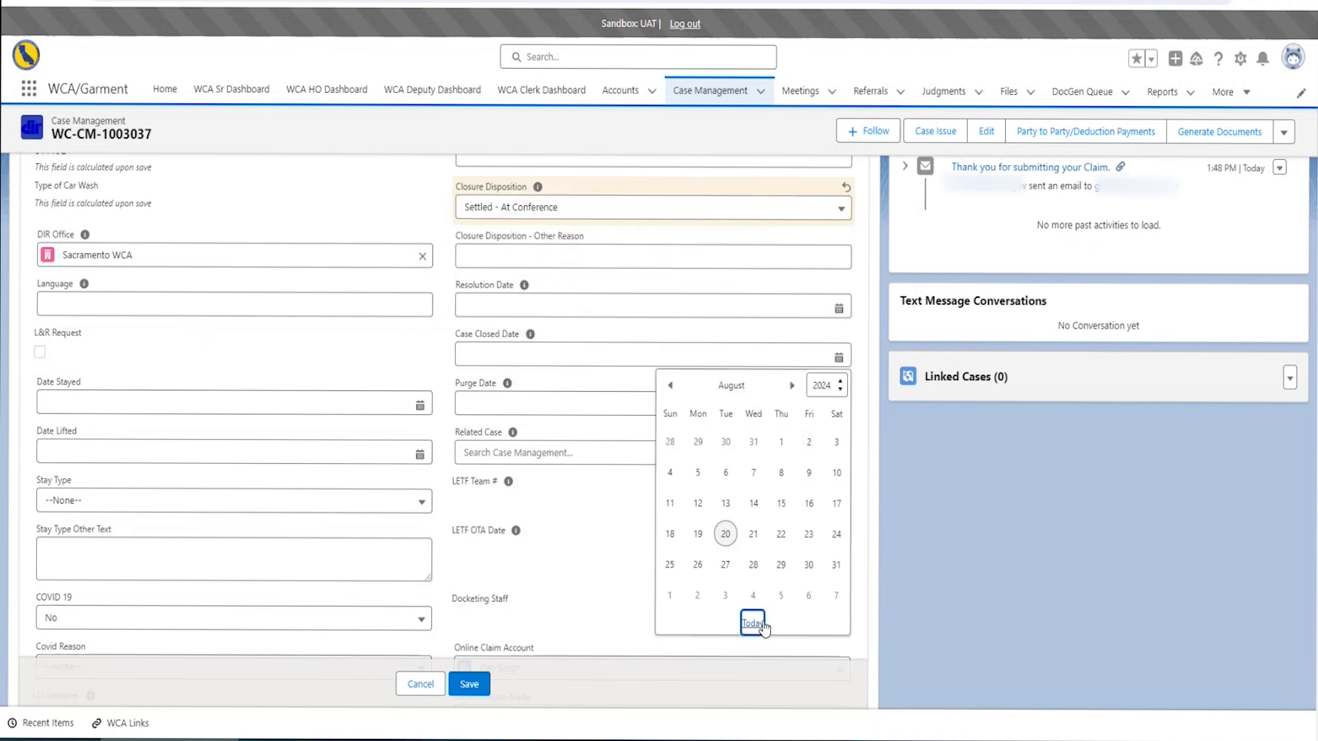
{"action": "left_click", "coordinate": [568, 401]}
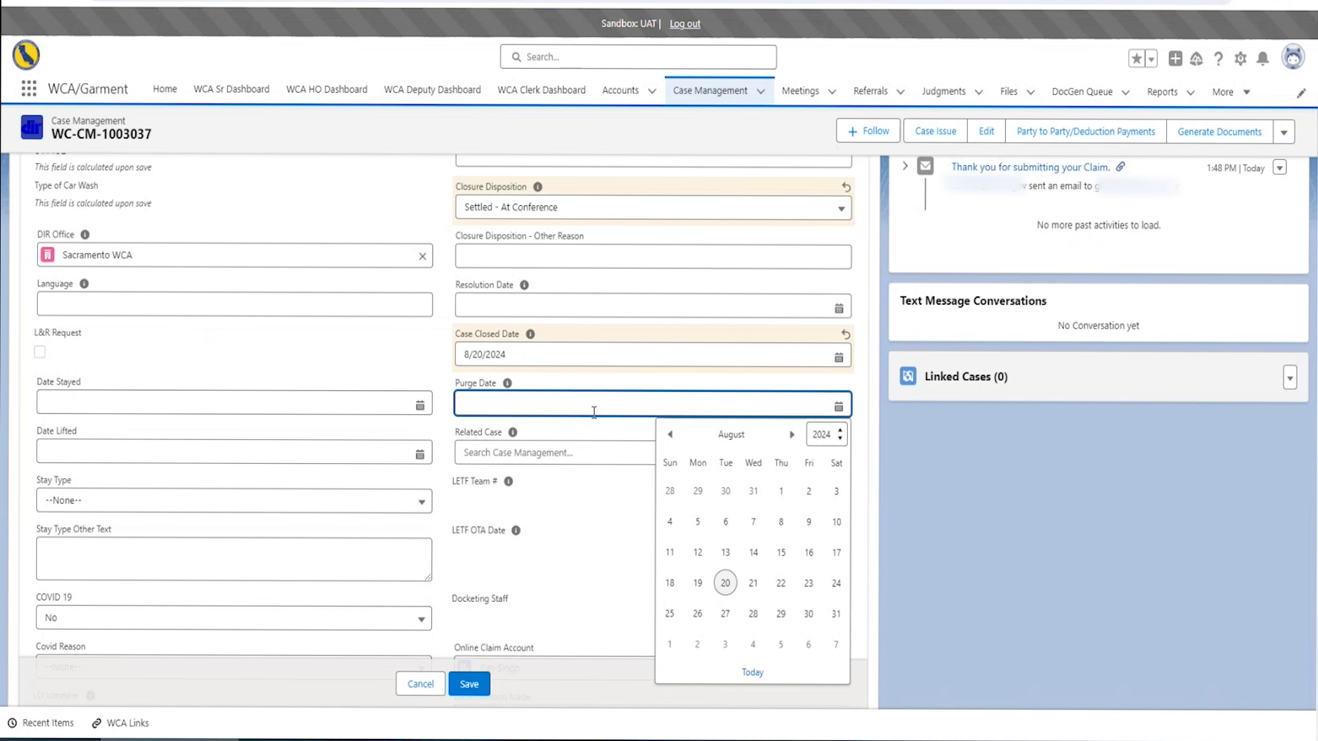
{"action": "scroll", "coordinate": [758, 438], "scroll_direction": "down", "scroll_amount": 4}
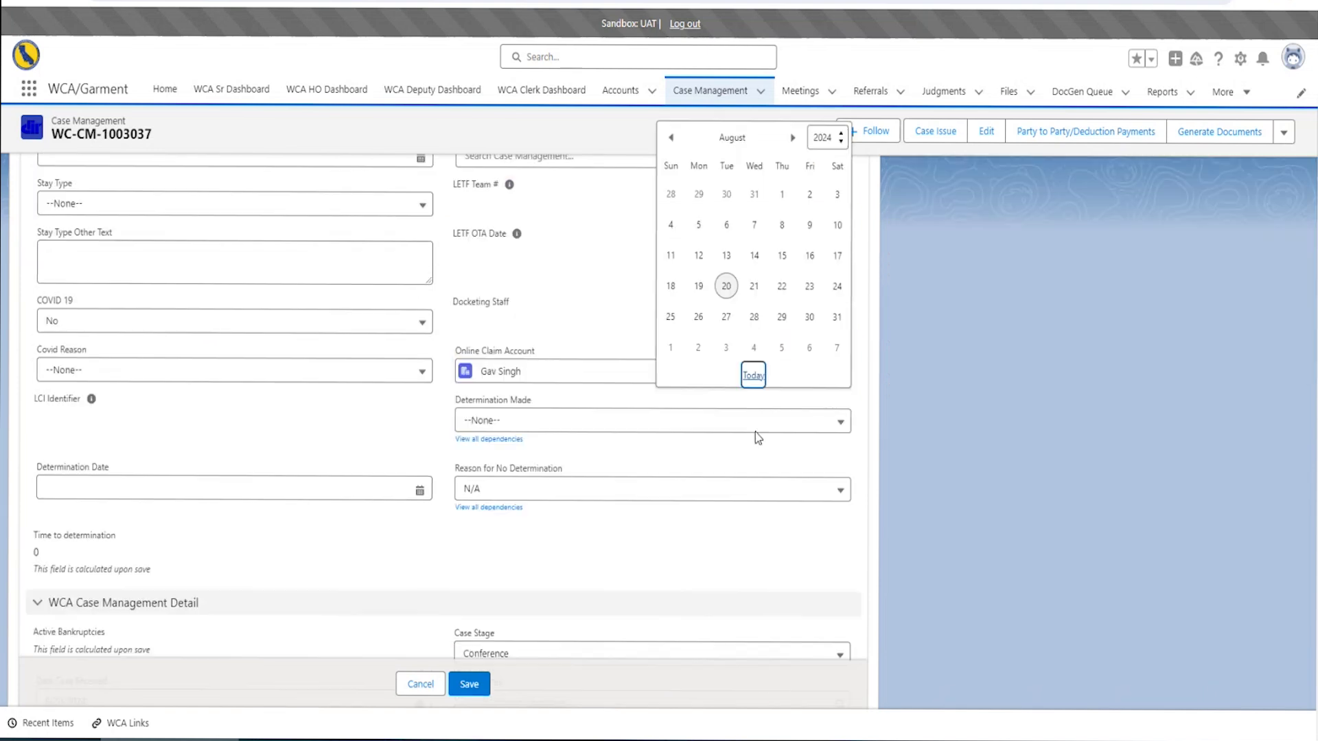
{"action": "left_click", "coordinate": [953, 434]}
{"action": "scroll", "coordinate": [951, 435], "scroll_direction": "up", "scroll_amount": 4}
{"action": "left_click", "coordinate": [469, 684]}
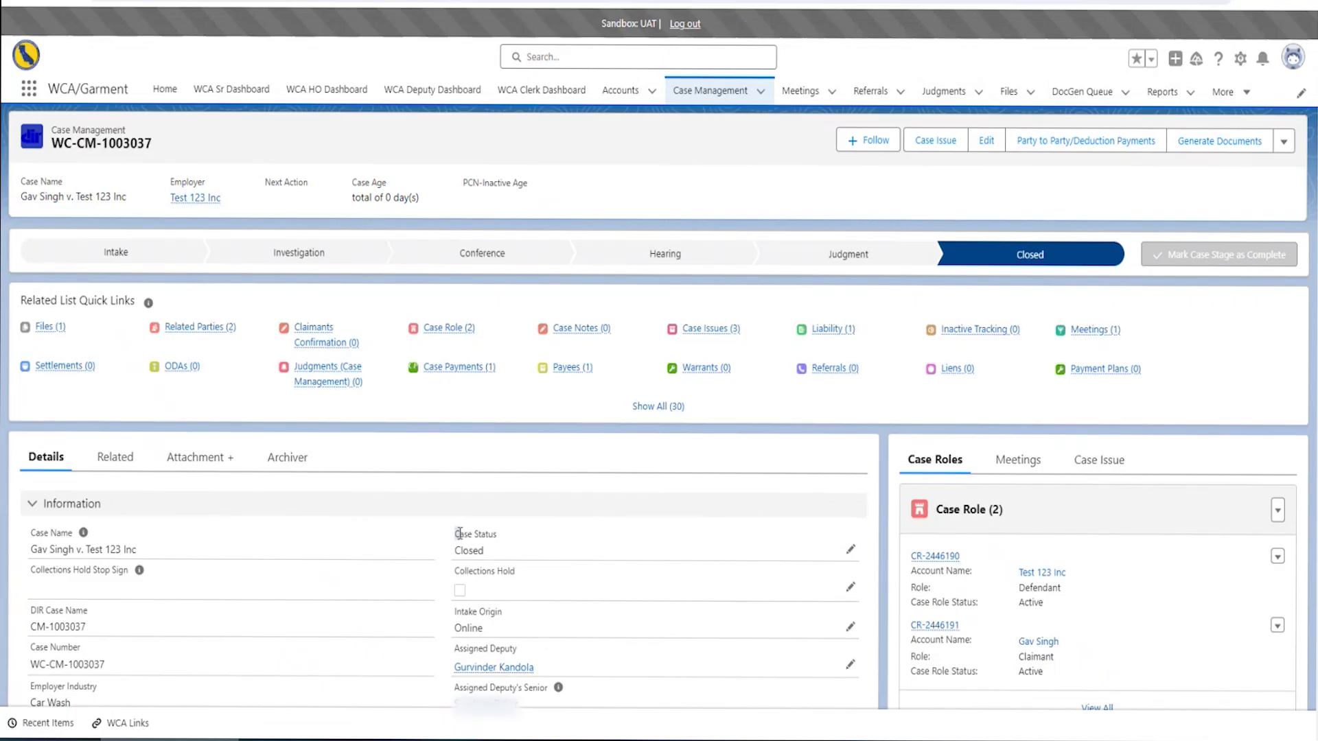
{"action": "left_click_drag", "start_coordinate": [459, 534], "coordinate": [490, 558]}
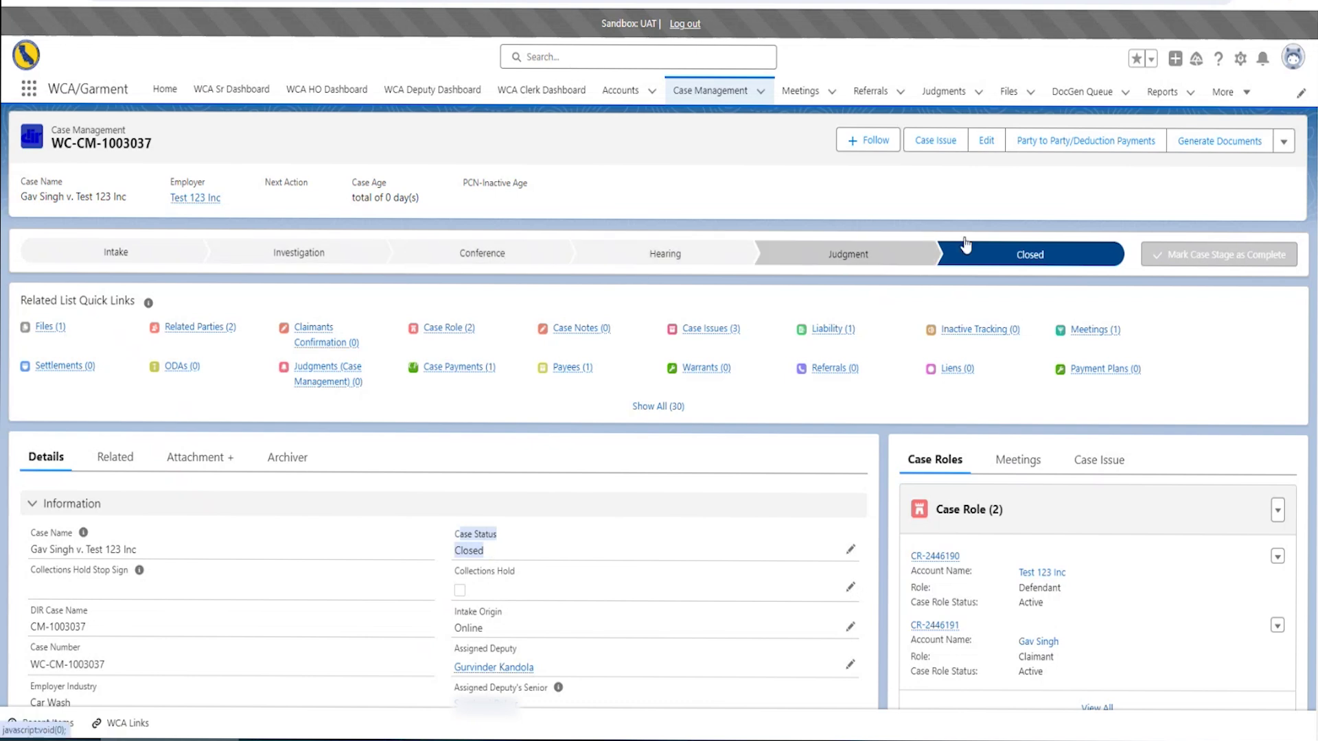
{"action": "left_click", "coordinate": [546, 198]}
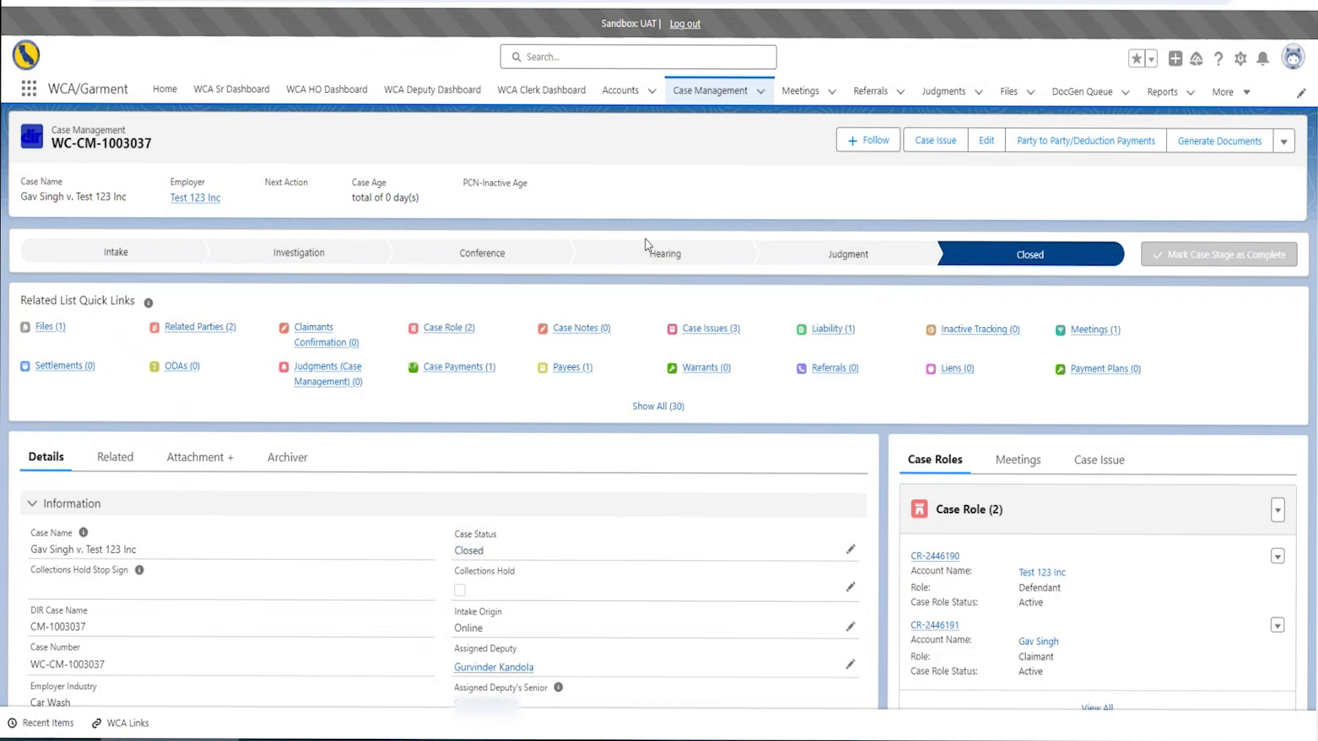